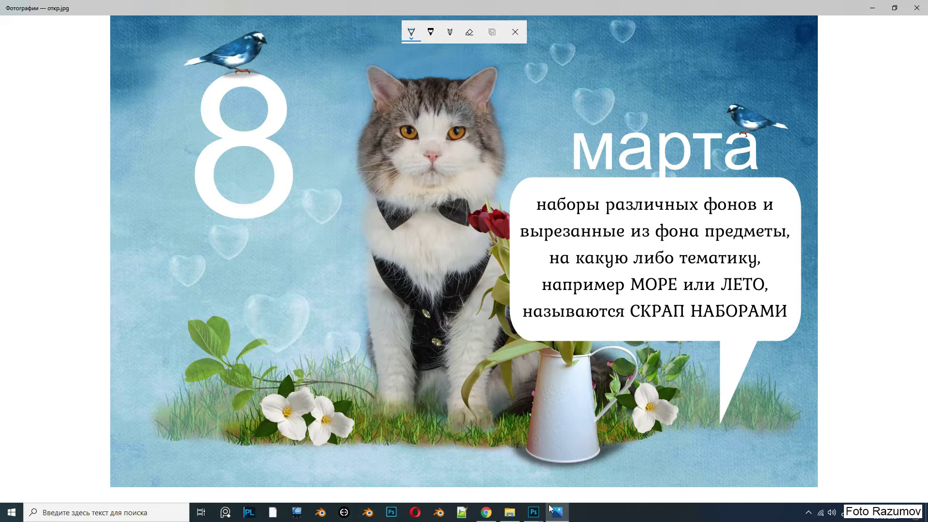
Step: Switch from the finished 8 марта card preview in Photos to the scrap-kit page in Chrome
{"action": "left_click", "coordinate": [486, 512]}
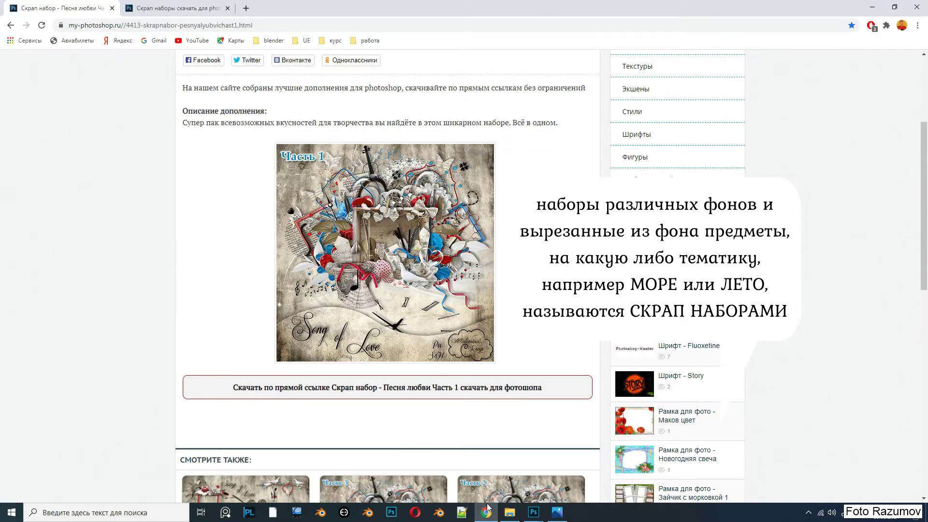
Step: Browse the Скрап наборы catalogue page on my-photoshop.ru
{"action": "key", "text": "ctrl+Tab"}
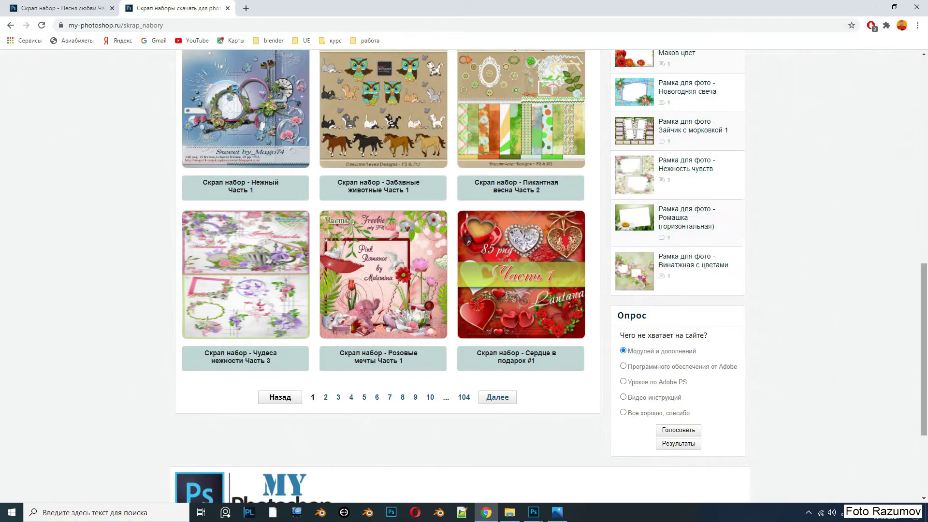
{"action": "key", "text": "Home"}
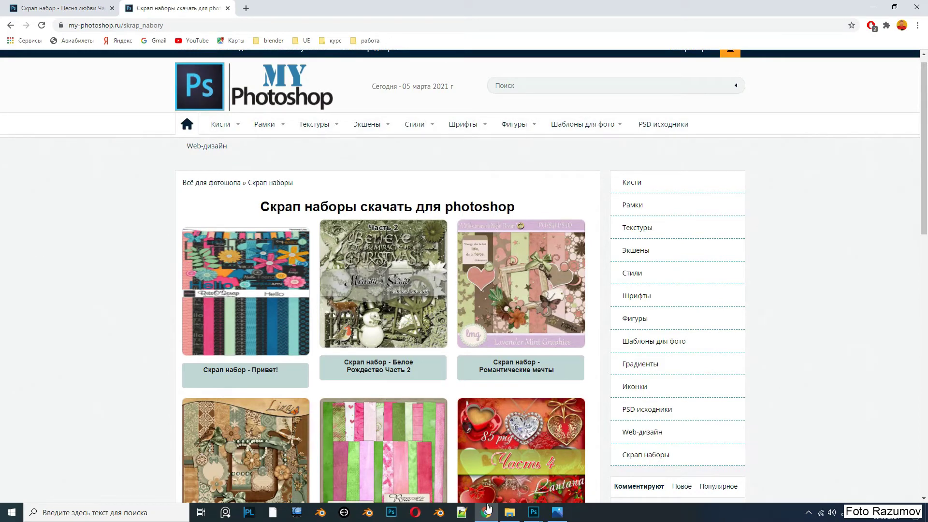
{"action": "scroll", "coordinate": [487, 507], "scroll_direction": "down", "scroll_amount": 3}
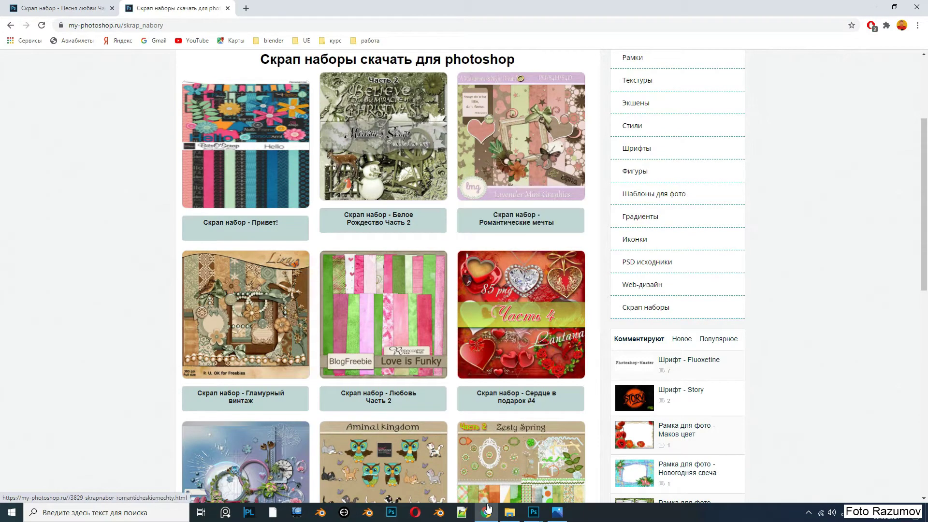
{"action": "scroll", "coordinate": [382, 275], "scroll_direction": "down", "scroll_amount": 8}
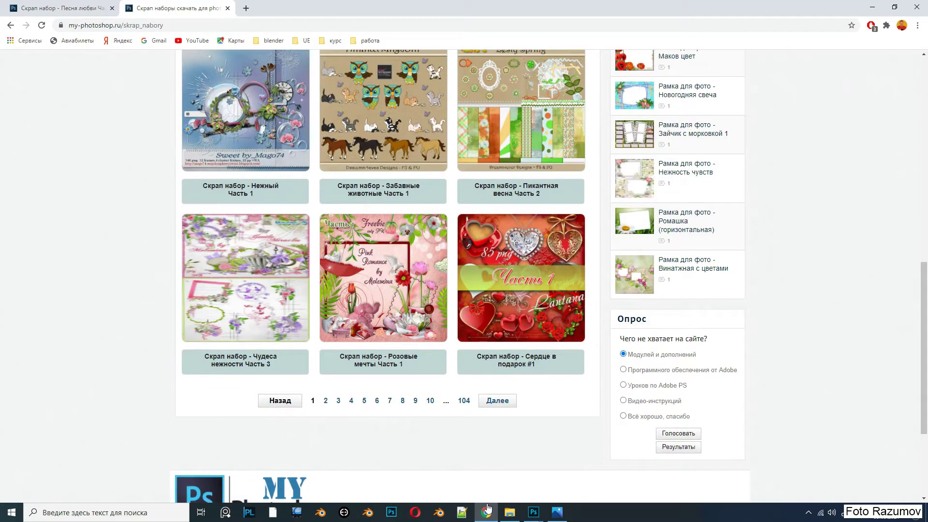
{"action": "key", "text": "Down"}
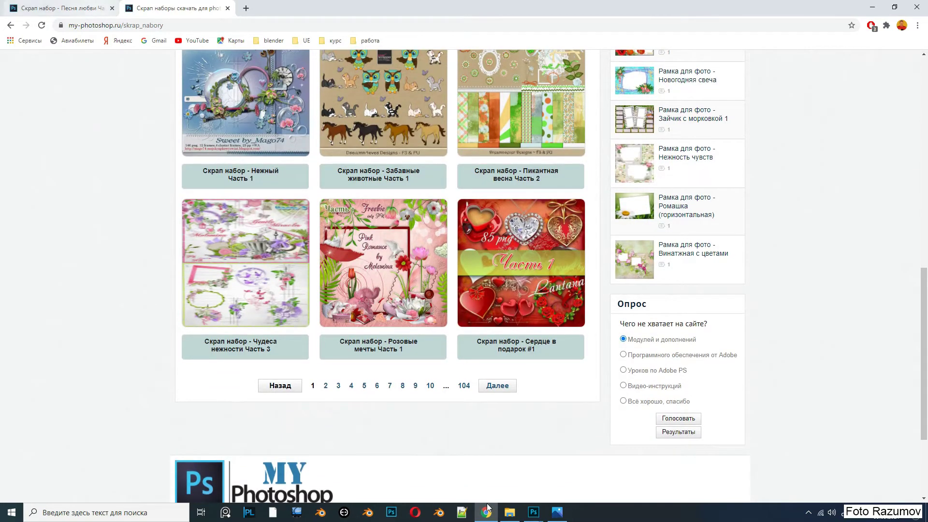
Step: Return to the Песня любви Часть 1 kit page, highlight its direct download link, then switch to File Explorer
{"action": "key", "text": "ctrl+Tab"}
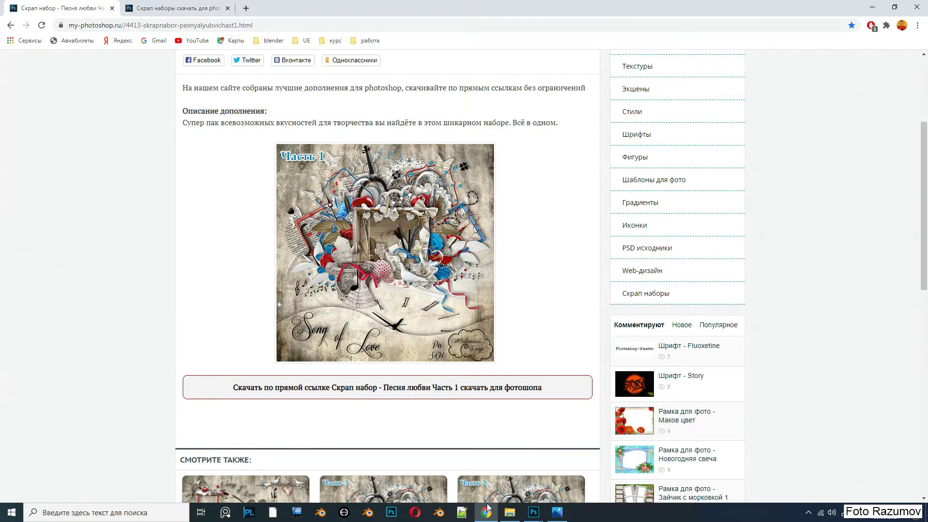
{"action": "key", "text": "Tab"}
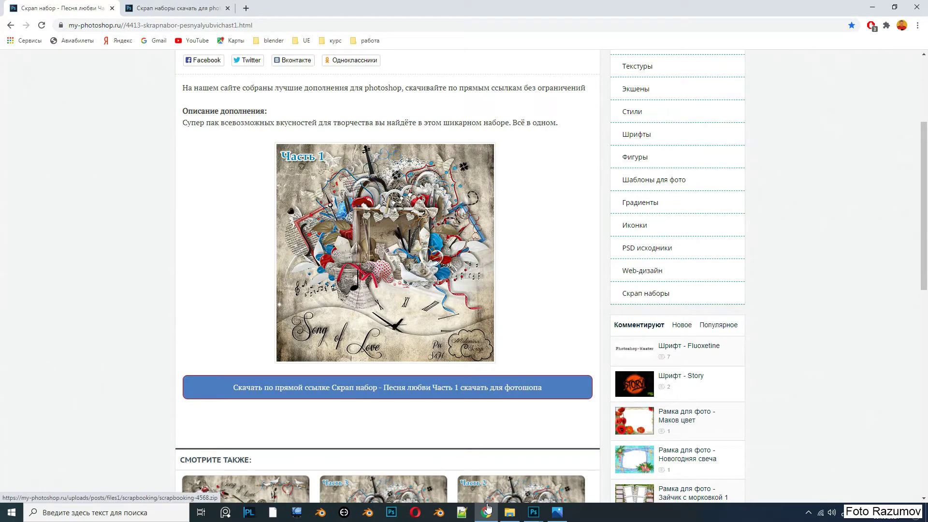
{"action": "key", "text": "Tab"}
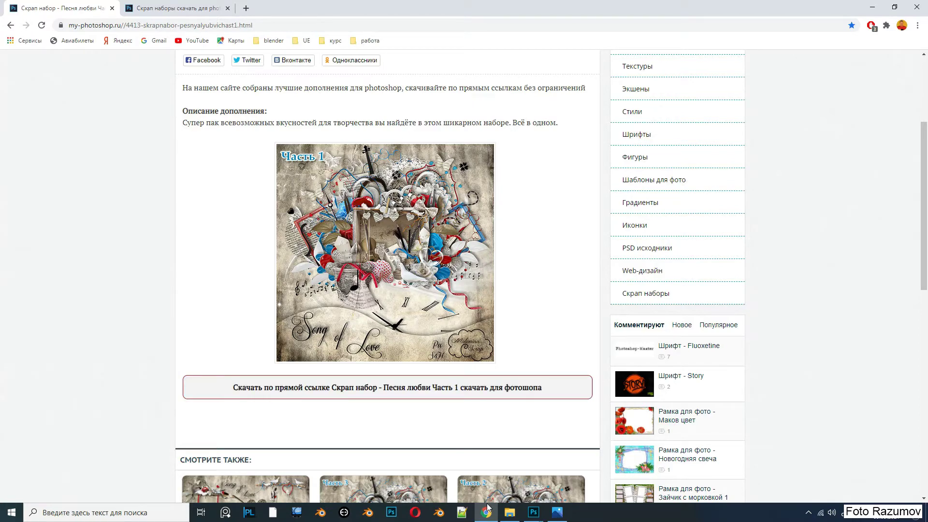
{"action": "left_click", "coordinate": [487, 508]}
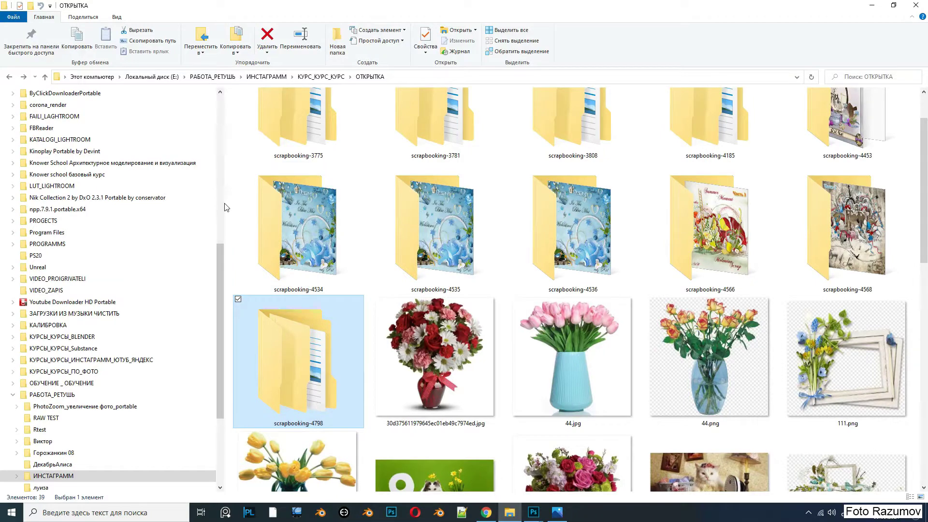
Step: Narrow the navigation pane and browse the romantic mood PNGs in scrapbooking-4798\Часть 3
{"action": "left_click_drag", "start_coordinate": [218, 207], "coordinate": [46, 207]}
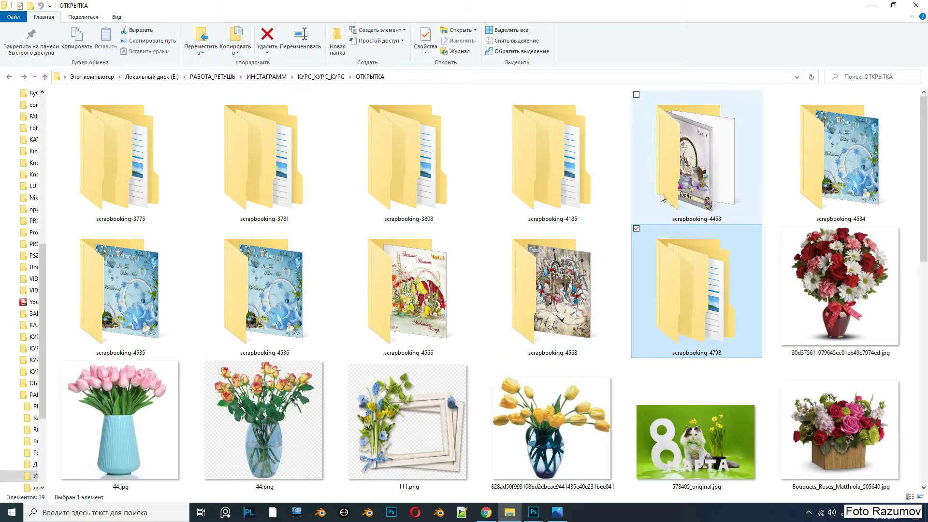
{"action": "double_click", "coordinate": [687, 295]}
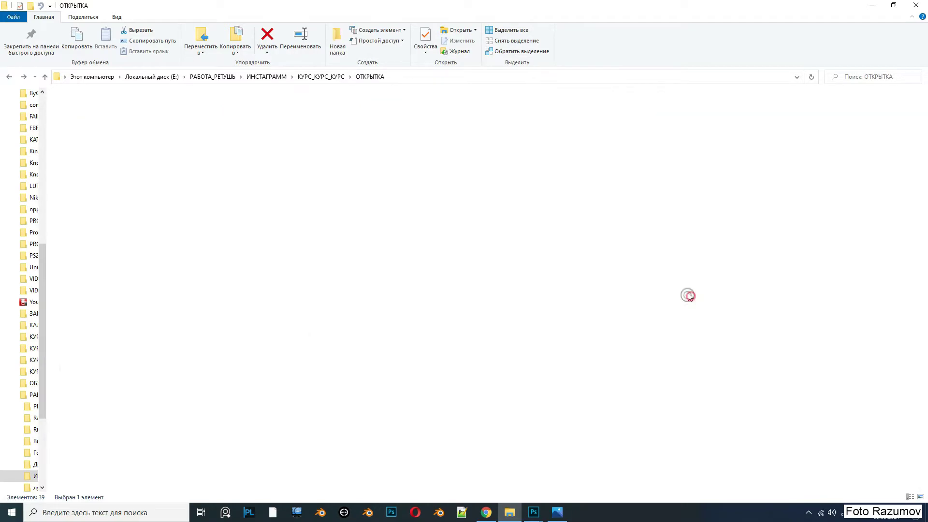
{"action": "double_click", "coordinate": [99, 107]}
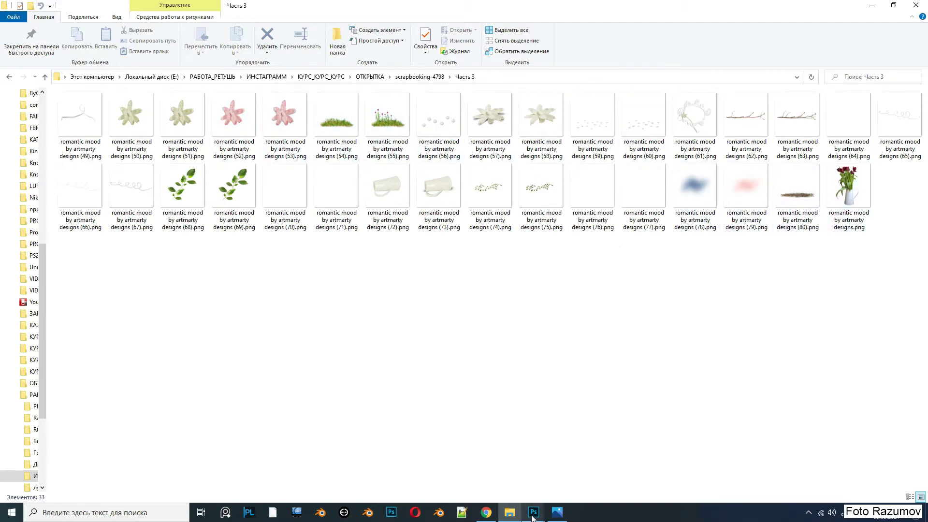
{"action": "mouse_move", "coordinate": [533, 512]}
{"action": "left_click", "coordinate": [550, 486]}
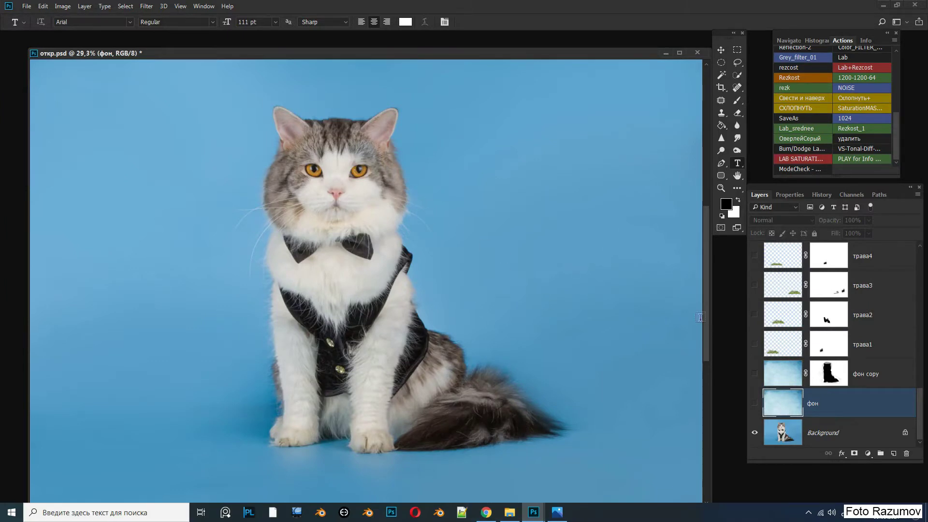
{"action": "left_click", "coordinate": [511, 513]}
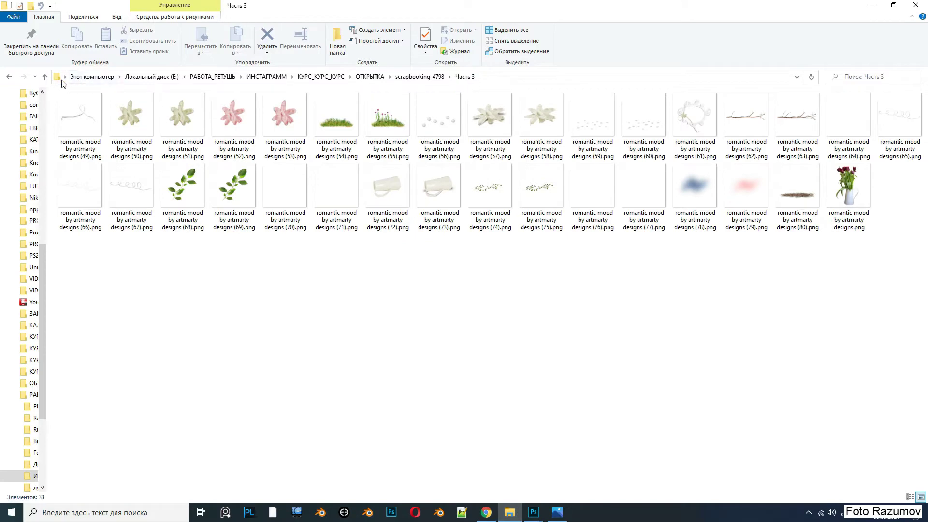
{"action": "left_click", "coordinate": [15, 77]}
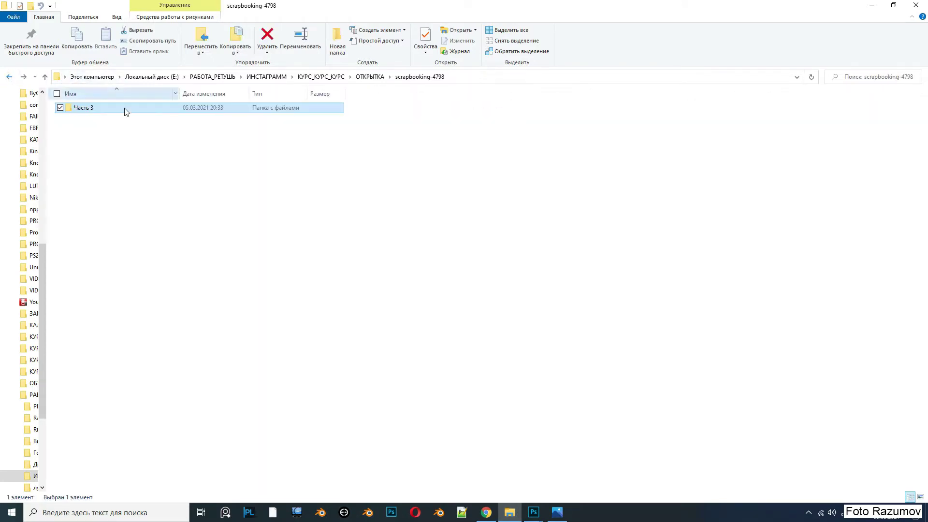
Step: Browse the scrapbooking-4453, scrapbooking-4534 and scrapbooking-4185 kits in ОТКРЫТКА
{"action": "key", "text": "alt+Left"}
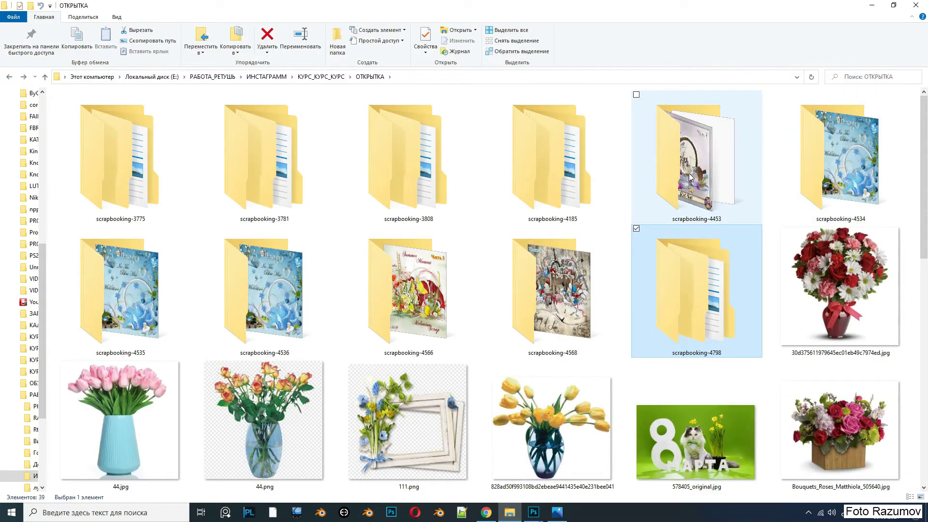
{"action": "double_click", "coordinate": [687, 178]}
{"action": "double_click", "coordinate": [88, 124]}
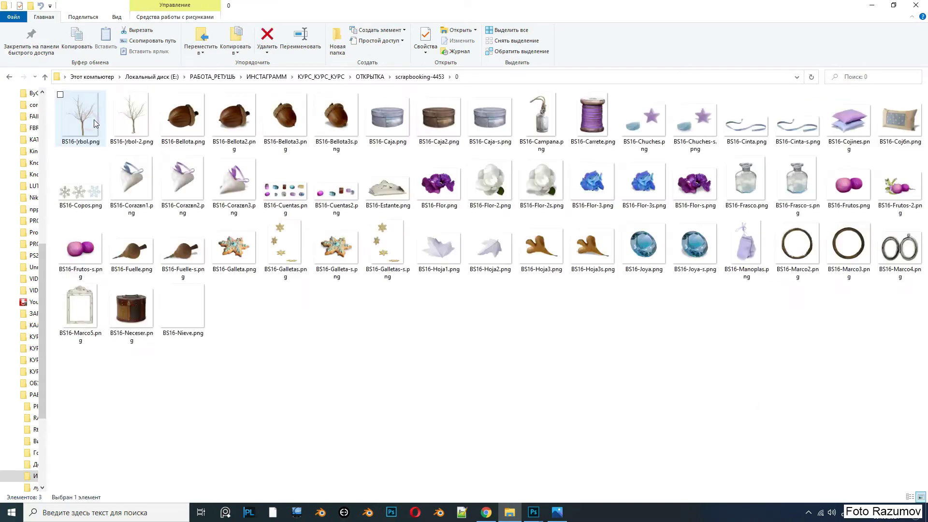
{"action": "left_click", "coordinate": [8, 80]}
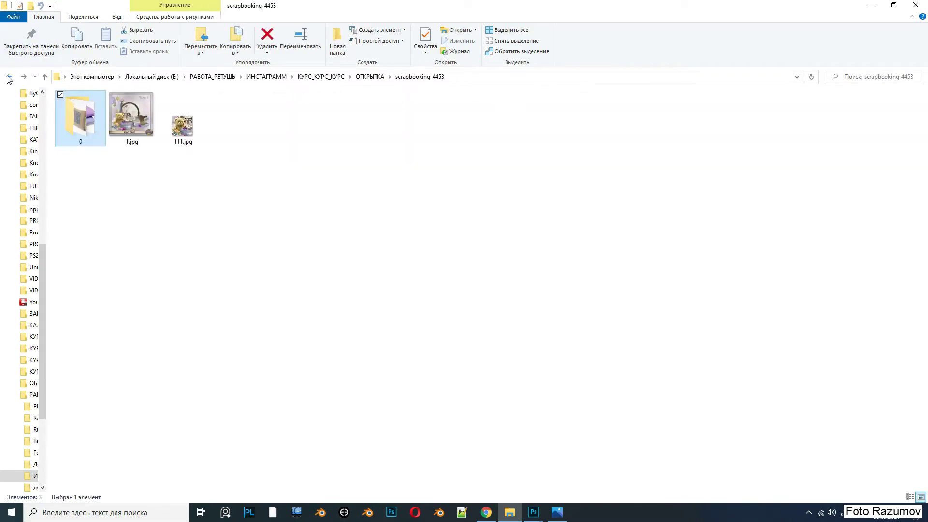
{"action": "left_click", "coordinate": [9, 79]}
{"action": "double_click", "coordinate": [854, 189]}
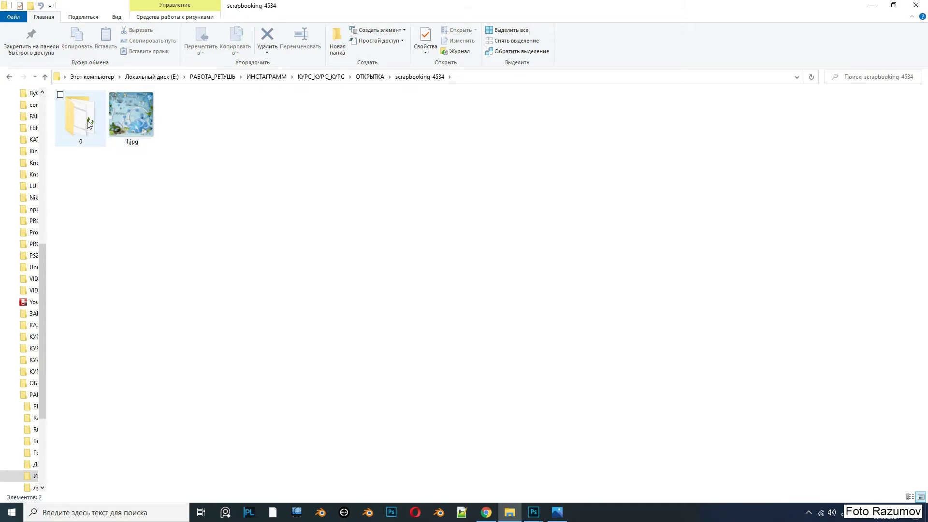
{"action": "double_click", "coordinate": [88, 121]}
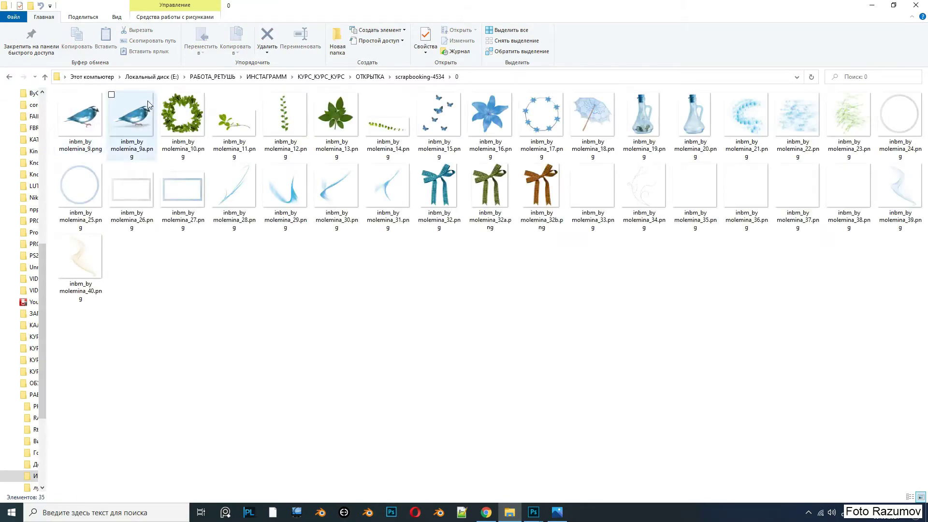
{"action": "left_click", "coordinate": [8, 80]}
{"action": "left_click", "coordinate": [8, 80]}
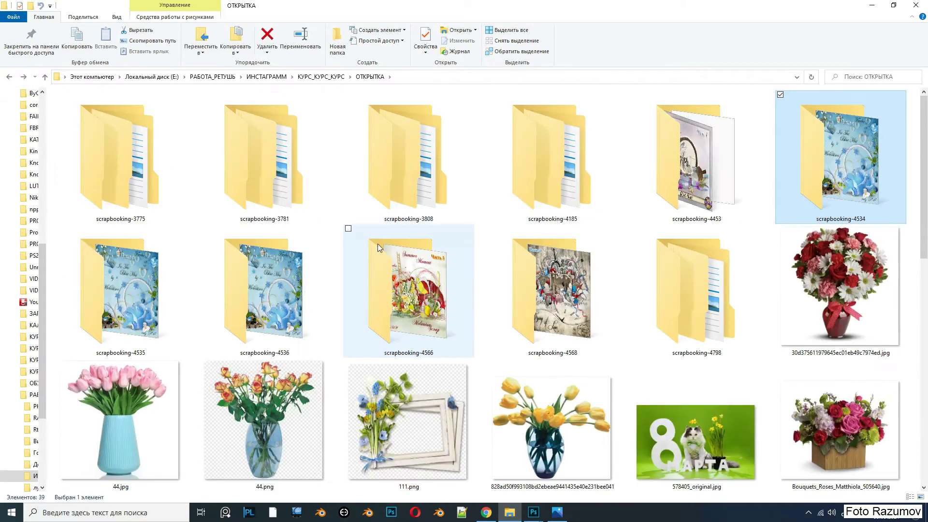
{"action": "double_click", "coordinate": [531, 175]}
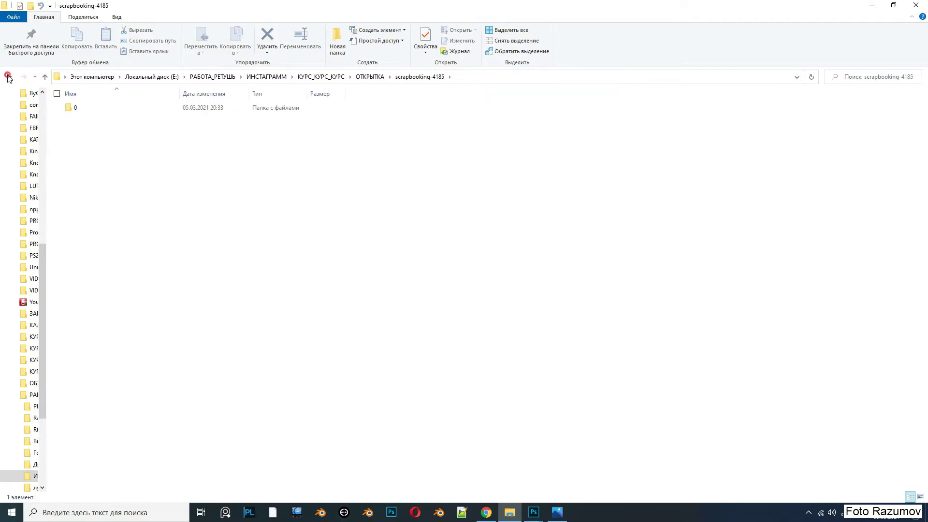
{"action": "left_click", "coordinate": [10, 78]}
Step: Preview the first pale blue BlueSky paper in scrapbooking-3808\Papers\Paper, then return to Photoshop
{"action": "double_click", "coordinate": [382, 171]}
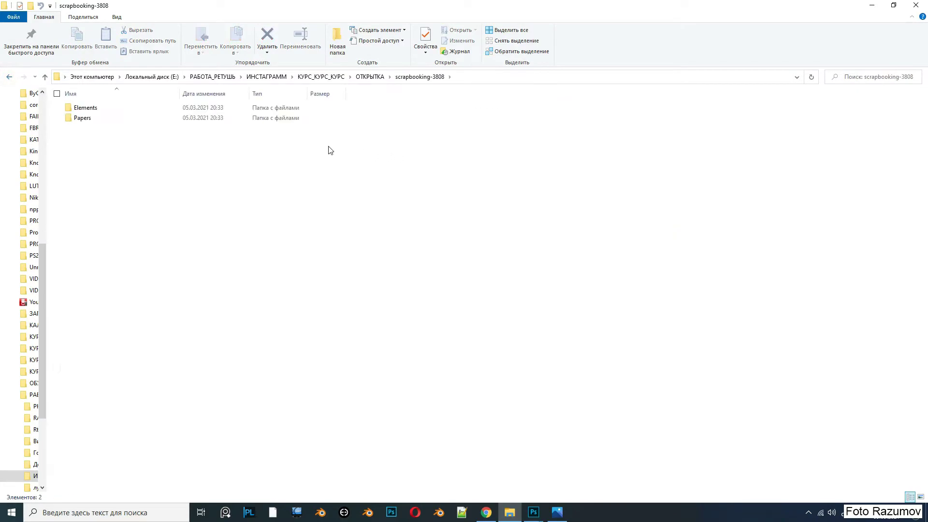
{"action": "double_click", "coordinate": [92, 119]}
{"action": "double_click", "coordinate": [103, 111]}
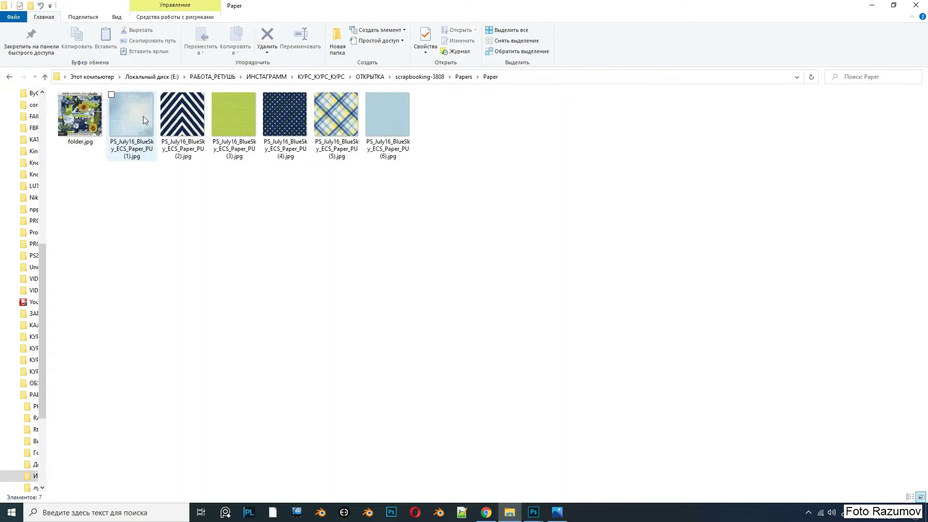
{"action": "left_click", "coordinate": [136, 120]}
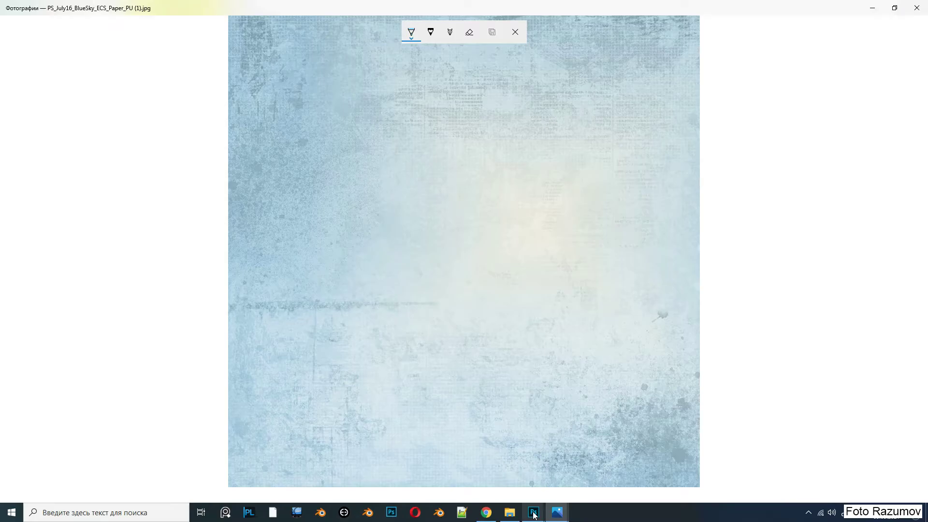
{"action": "mouse_move", "coordinate": [534, 513]}
{"action": "left_click", "coordinate": [576, 464]}
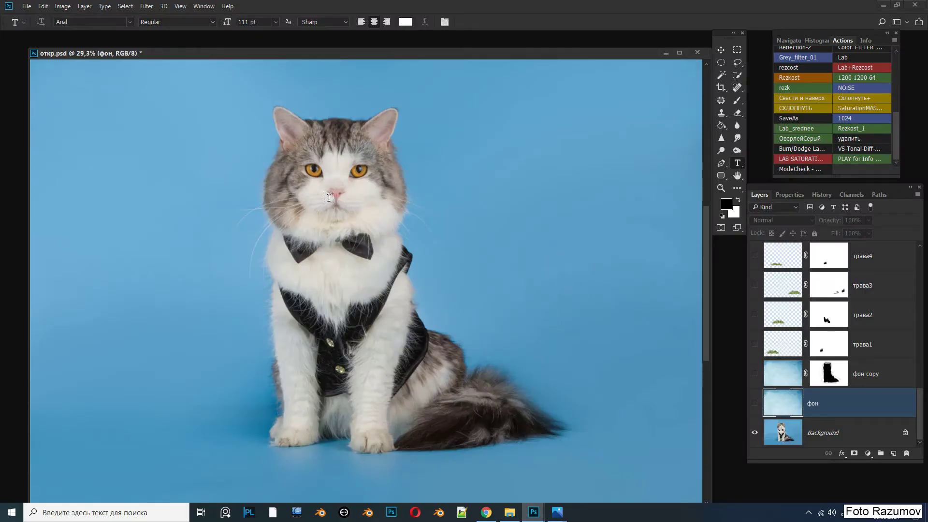
{"action": "left_click", "coordinate": [27, 6]}
Step: Open PS_July16_BlueSky_ECS_Paper_PU (1).jpg, drag it into откр.psd as Layer 10, and shift it right and down
{"action": "left_click", "coordinate": [41, 27]}
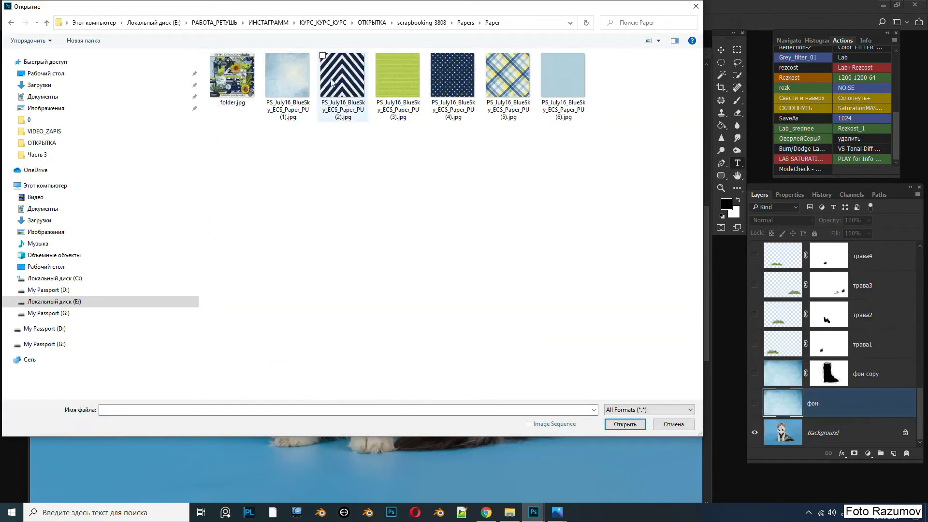
{"action": "left_click", "coordinate": [287, 77]}
{"action": "left_click", "coordinate": [624, 424]}
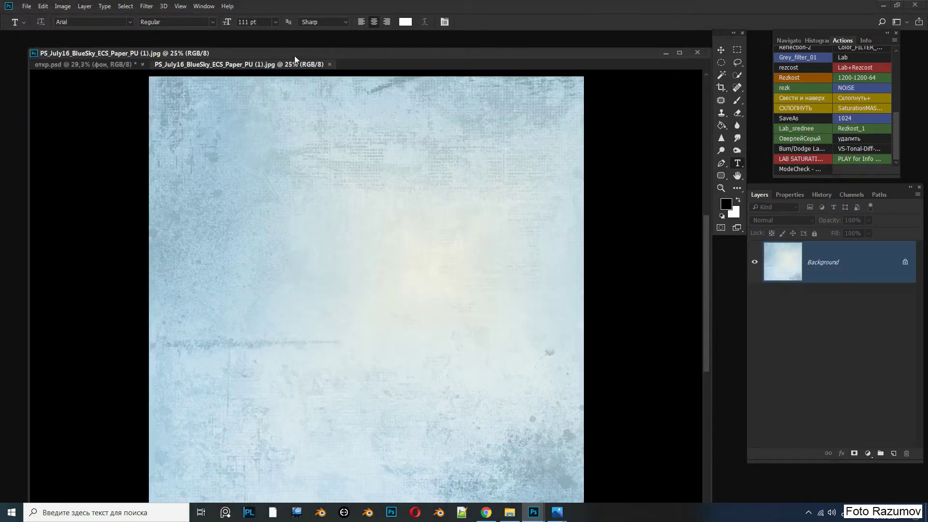
{"action": "left_click_drag", "start_coordinate": [239, 64], "coordinate": [558, 241]}
{"action": "left_click_drag", "start_coordinate": [777, 265], "coordinate": [290, 211]}
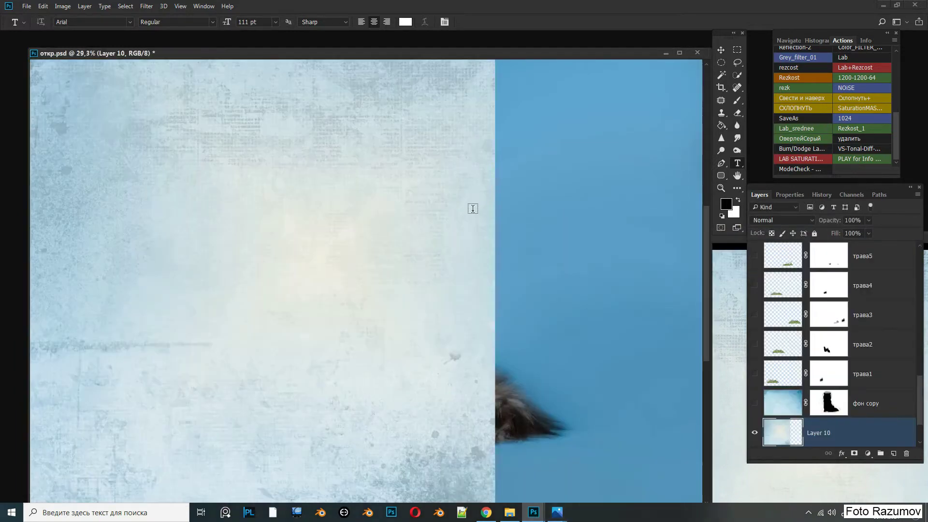
{"action": "left_click", "coordinate": [721, 50]}
{"action": "left_click_drag", "start_coordinate": [452, 151], "coordinate": [545, 181]}
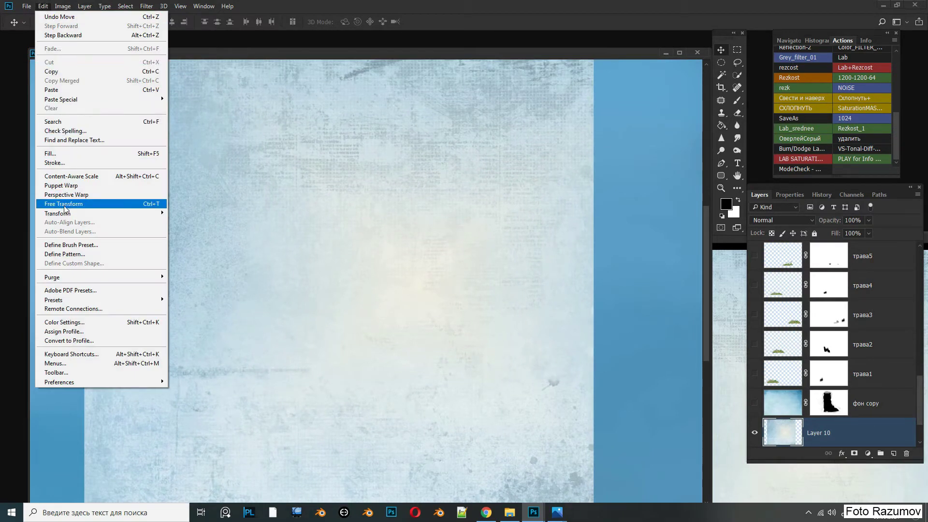
Step: Free Transform Layer 10 to about 133% width, then delete the layer
{"action": "left_click", "coordinate": [68, 204]}
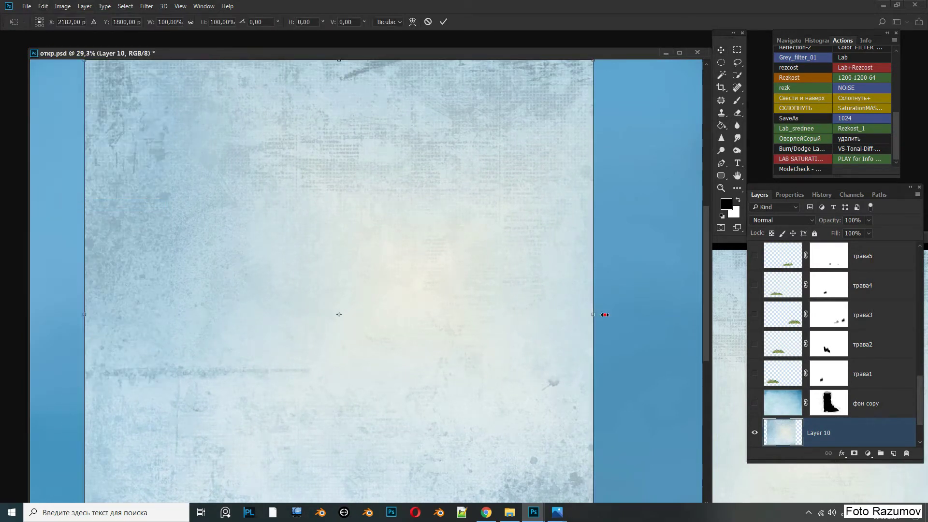
{"action": "left_click_drag", "start_coordinate": [594, 314], "coordinate": [708, 314]}
{"action": "left_click_drag", "start_coordinate": [153, 297], "coordinate": [141, 298]}
{"action": "left_click_drag", "start_coordinate": [75, 309], "coordinate": [30, 312]}
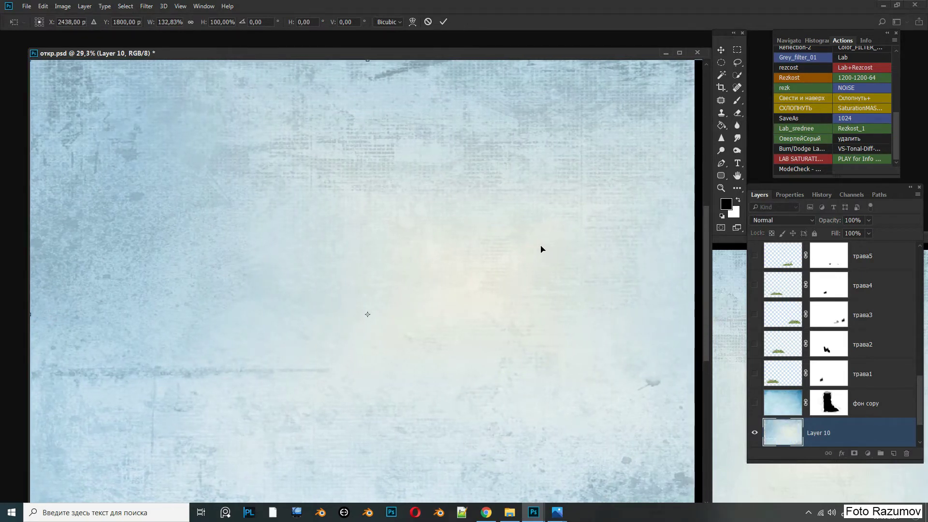
{"action": "key", "text": "Return"}
{"action": "left_click_drag", "start_coordinate": [822, 433], "coordinate": [907, 453]}
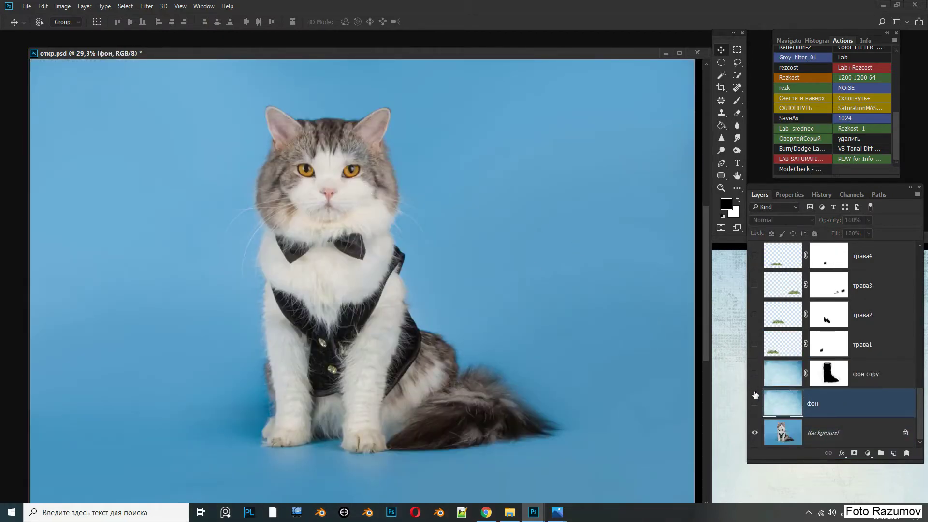
Step: Show фон, add a layer mask, and paint it black over the cat with a 400 px brush
{"action": "left_click", "coordinate": [754, 404]}
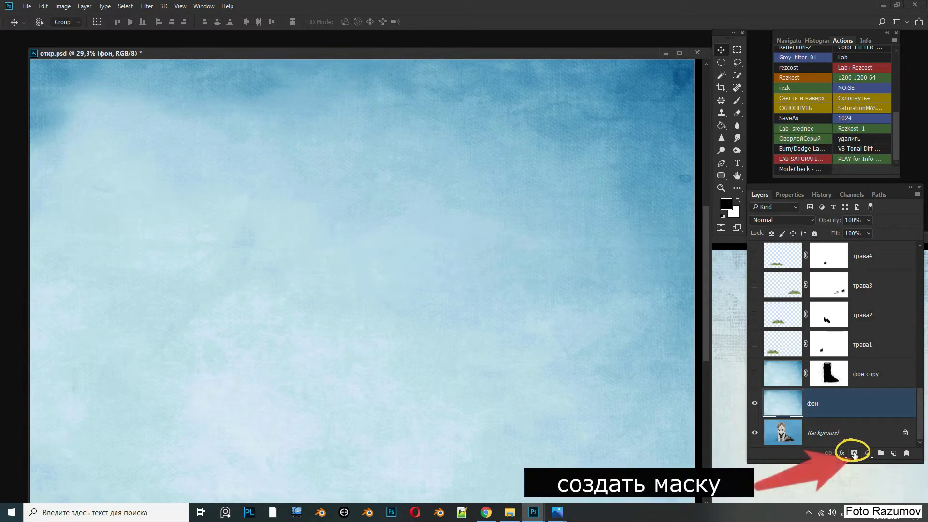
{"action": "left_click", "coordinate": [854, 455]}
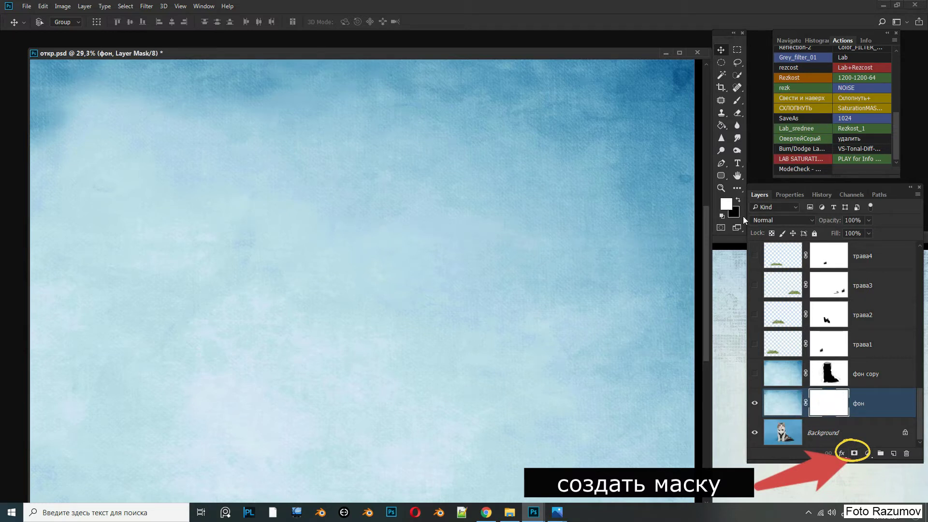
{"action": "left_click", "coordinate": [738, 101]}
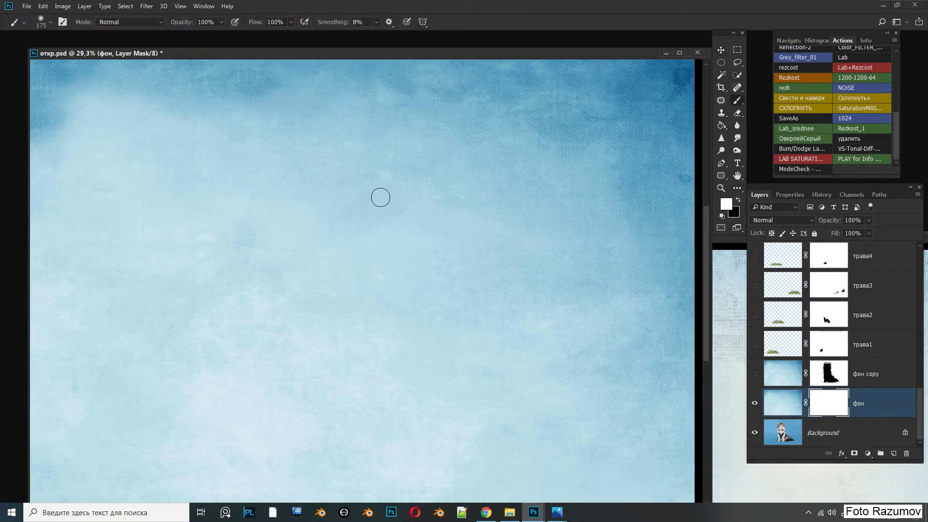
{"action": "key", "text": "bracketright"}
{"action": "key", "text": "bracketright"}
{"action": "key", "text": "bracketright"}
{"action": "left_click", "coordinate": [739, 201]}
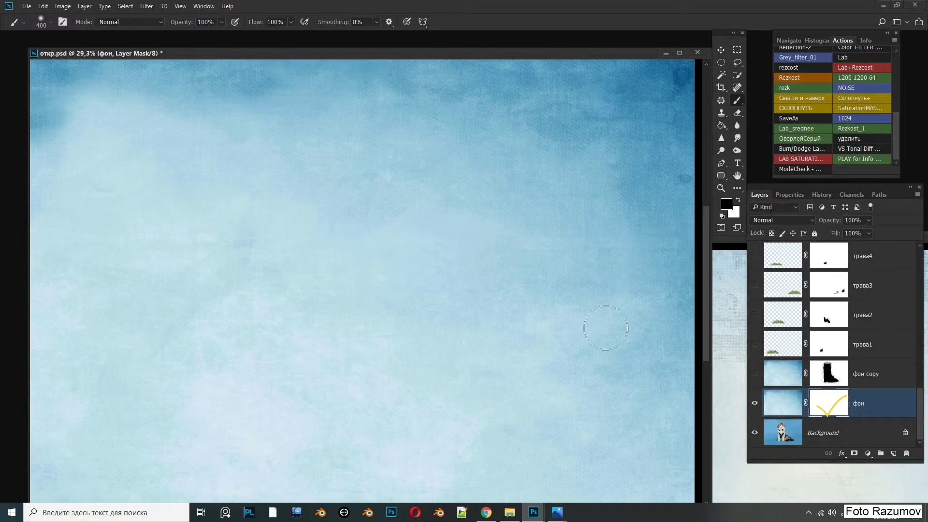
{"action": "mouse_move", "coordinate": [354, 244]}
{"action": "left_mouse_down"}
{"action": "mouse_move", "coordinate": [259, 174]}
{"action": "mouse_move", "coordinate": [405, 124]}
{"action": "mouse_move", "coordinate": [398, 216]}
{"action": "mouse_move", "coordinate": [305, 214]}
{"action": "mouse_move", "coordinate": [348, 353]}
{"action": "mouse_move", "coordinate": [416, 363]}
{"action": "mouse_move", "coordinate": [284, 414]}
{"action": "mouse_move", "coordinate": [292, 431]}
{"action": "mouse_move", "coordinate": [443, 434]}
{"action": "mouse_move", "coordinate": [429, 315]}
{"action": "mouse_move", "coordinate": [460, 441]}
{"action": "mouse_move", "coordinate": [514, 388]}
{"action": "mouse_move", "coordinate": [522, 425]}
{"action": "left_mouse_up"}
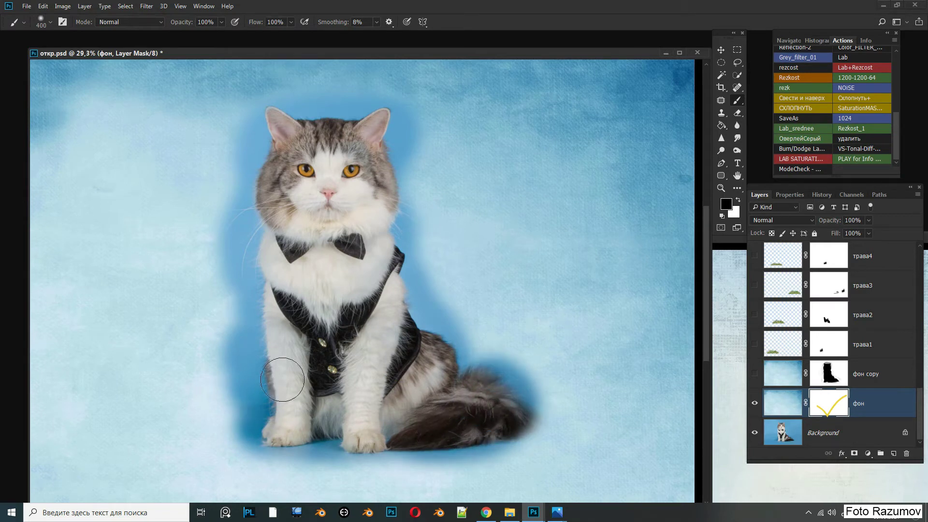
Step: Check the Image Size dialog without changes and set white as the foreground colour
{"action": "left_click", "coordinate": [67, 7]}
{"action": "left_click", "coordinate": [78, 76]}
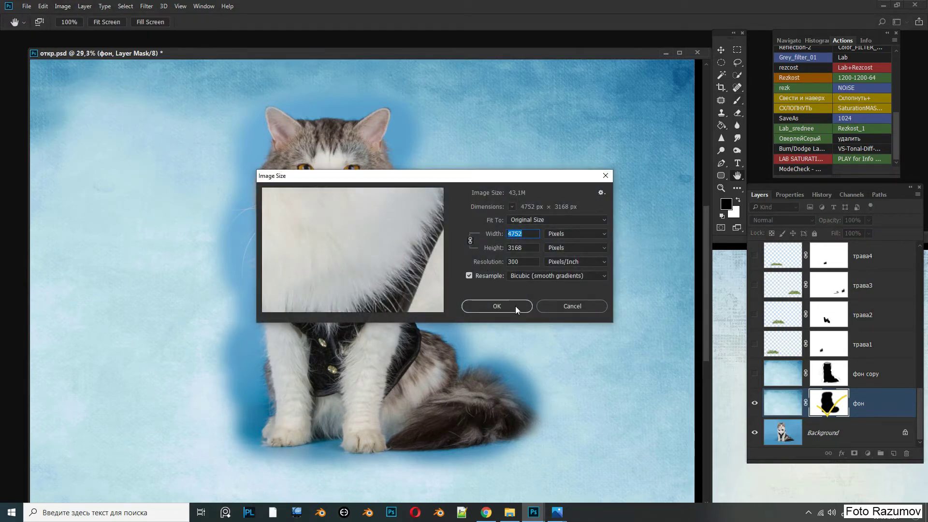
{"action": "left_click", "coordinate": [558, 306]}
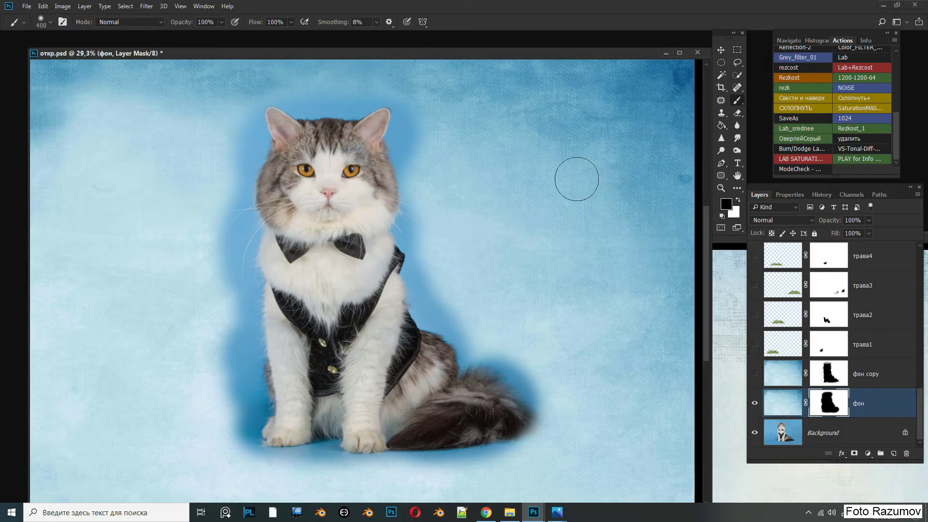
{"action": "left_click", "coordinate": [739, 200]}
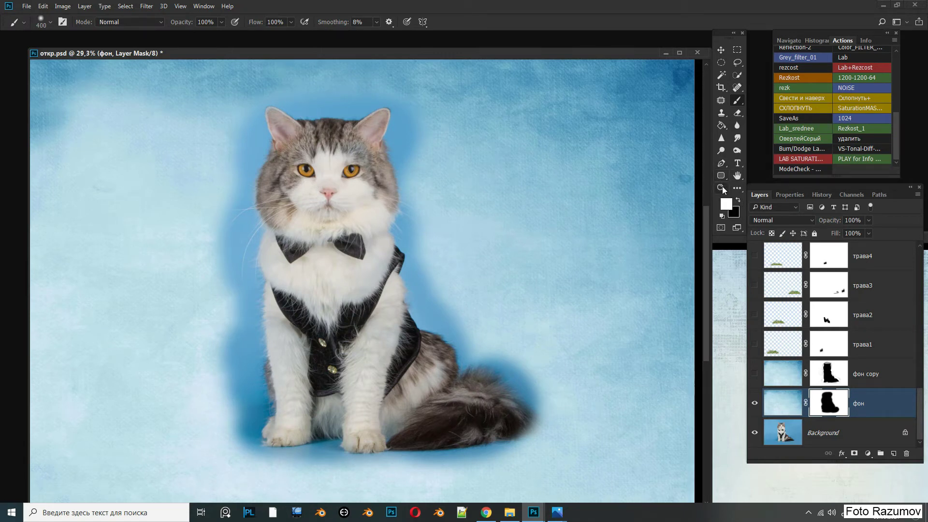
{"action": "left_click", "coordinate": [721, 188]}
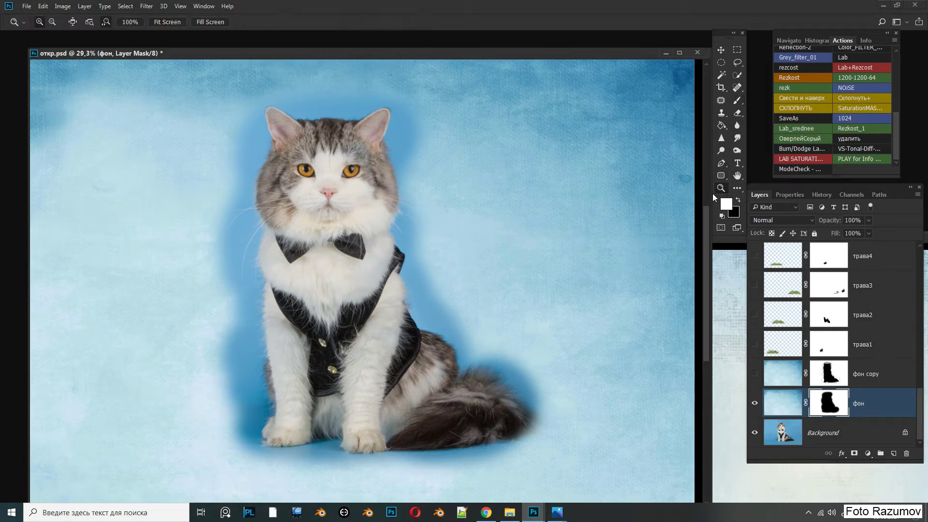
Step: At 100% zoom, paint white on the фон mask around the fur, collar and tail
{"action": "double_click", "coordinate": [723, 190]}
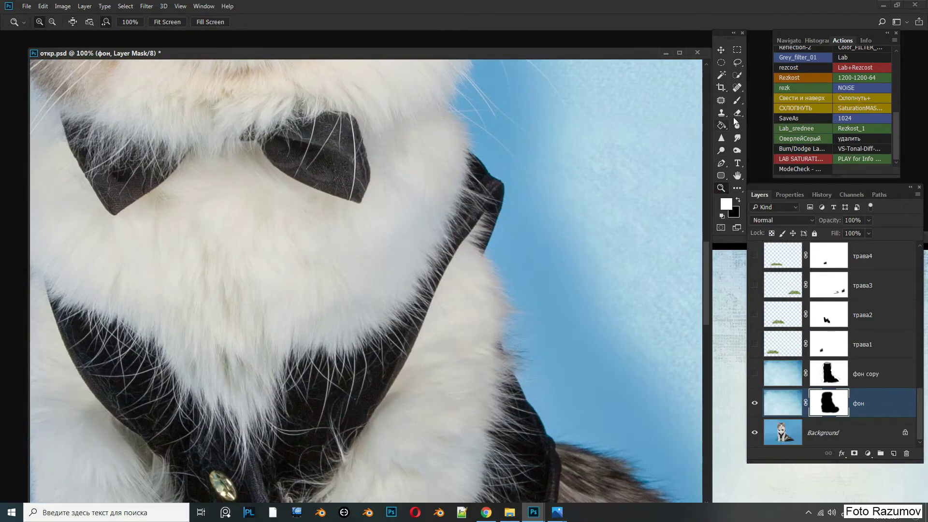
{"action": "left_click", "coordinate": [738, 102]}
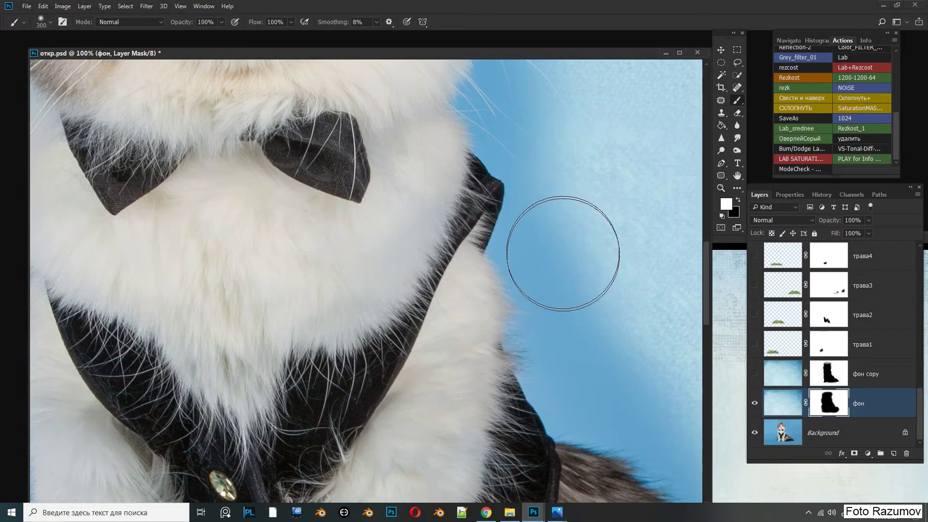
{"action": "mouse_move", "coordinate": [556, 266]}
{"action": "left_mouse_down"}
{"action": "mouse_move", "coordinate": [546, 291]}
{"action": "mouse_move", "coordinate": [604, 370]}
{"action": "mouse_move", "coordinate": [608, 342]}
{"action": "mouse_move", "coordinate": [559, 170]}
{"action": "left_mouse_up"}
{"action": "mouse_move", "coordinate": [616, 242]}
{"action": "left_mouse_down"}
{"action": "mouse_move", "coordinate": [648, 306]}
{"action": "mouse_move", "coordinate": [541, 168]}
{"action": "left_mouse_up"}
{"action": "mouse_move", "coordinate": [570, 196]}
{"action": "left_mouse_down"}
{"action": "mouse_move", "coordinate": [632, 218]}
{"action": "mouse_move", "coordinate": [450, 118]}
{"action": "mouse_move", "coordinate": [543, 145]}
{"action": "mouse_move", "coordinate": [607, 291]}
{"action": "left_mouse_up"}
{"action": "mouse_move", "coordinate": [532, 416]}
{"action": "left_mouse_down"}
{"action": "mouse_move", "coordinate": [590, 356]}
{"action": "mouse_move", "coordinate": [415, 404]}
{"action": "mouse_move", "coordinate": [155, 415]}
{"action": "mouse_move", "coordinate": [552, 356]}
{"action": "left_mouse_up"}
Step: Paint white on the фон mask below the paws and left of the cat, then fit the view
{"action": "mouse_move", "coordinate": [483, 358]}
{"action": "left_mouse_down"}
{"action": "mouse_move", "coordinate": [411, 360]}
{"action": "mouse_move", "coordinate": [430, 359]}
{"action": "mouse_move", "coordinate": [315, 306]}
{"action": "mouse_move", "coordinate": [228, 336]}
{"action": "mouse_move", "coordinate": [435, 373]}
{"action": "mouse_move", "coordinate": [326, 365]}
{"action": "mouse_move", "coordinate": [286, 282]}
{"action": "mouse_move", "coordinate": [322, 162]}
{"action": "mouse_move", "coordinate": [306, 220]}
{"action": "mouse_move", "coordinate": [336, 166]}
{"action": "mouse_move", "coordinate": [300, 212]}
{"action": "left_mouse_up"}
{"action": "left_click_drag", "start_coordinate": [285, 177], "coordinate": [296, 361]}
{"action": "mouse_move", "coordinate": [301, 302]}
{"action": "left_mouse_down"}
{"action": "mouse_move", "coordinate": [222, 394]}
{"action": "mouse_move", "coordinate": [295, 226]}
{"action": "mouse_move", "coordinate": [228, 169]}
{"action": "left_mouse_up"}
{"action": "mouse_move", "coordinate": [269, 140]}
{"action": "left_mouse_down"}
{"action": "mouse_move", "coordinate": [292, 296]}
{"action": "mouse_move", "coordinate": [290, 241]}
{"action": "mouse_move", "coordinate": [317, 198]}
{"action": "left_mouse_up"}
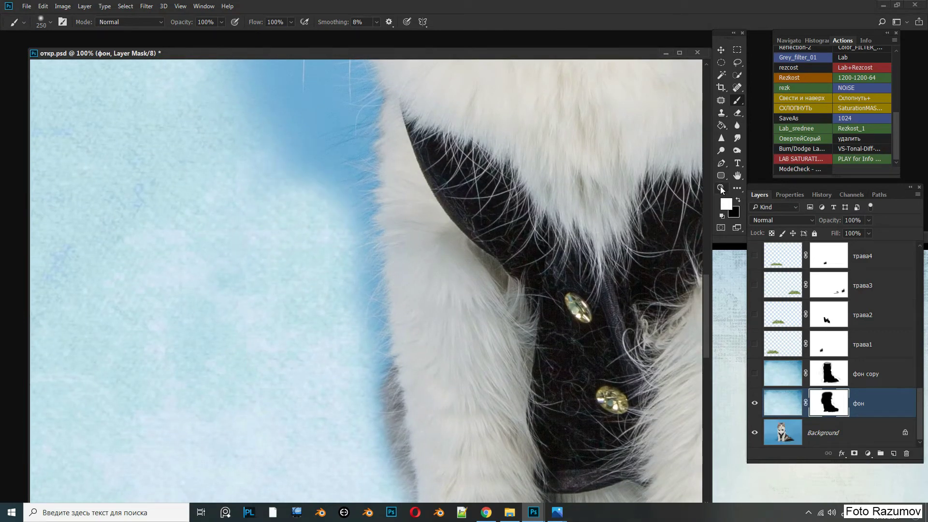
{"action": "left_click", "coordinate": [722, 188]}
{"action": "double_click", "coordinate": [738, 176]}
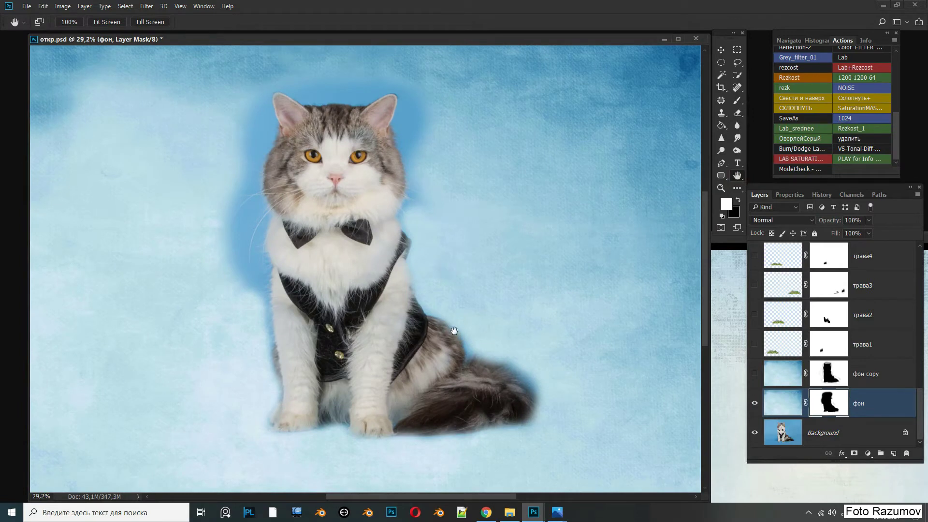
Step: Hide фон, show фон copy, and zoom to 100% on the cat's chest
{"action": "left_click", "coordinate": [756, 404]}
{"action": "left_click", "coordinate": [757, 374]}
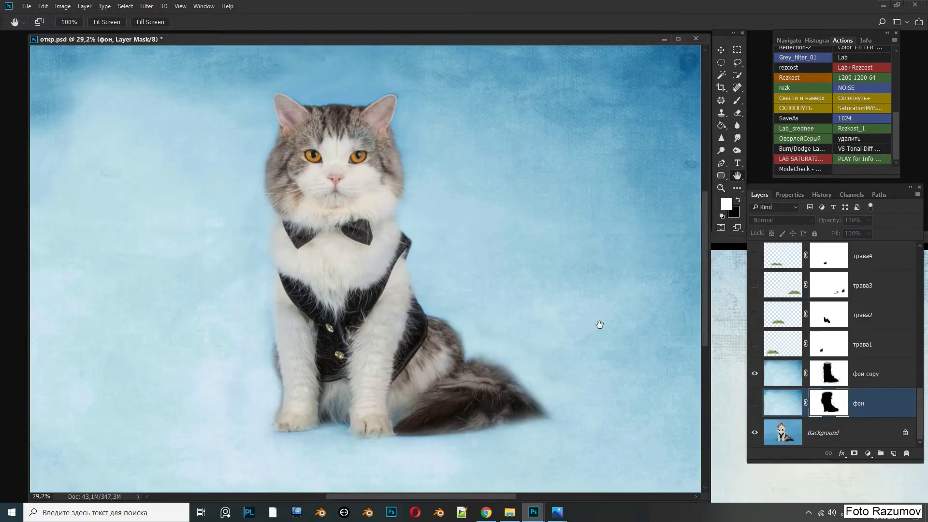
{"action": "double_click", "coordinate": [720, 188]}
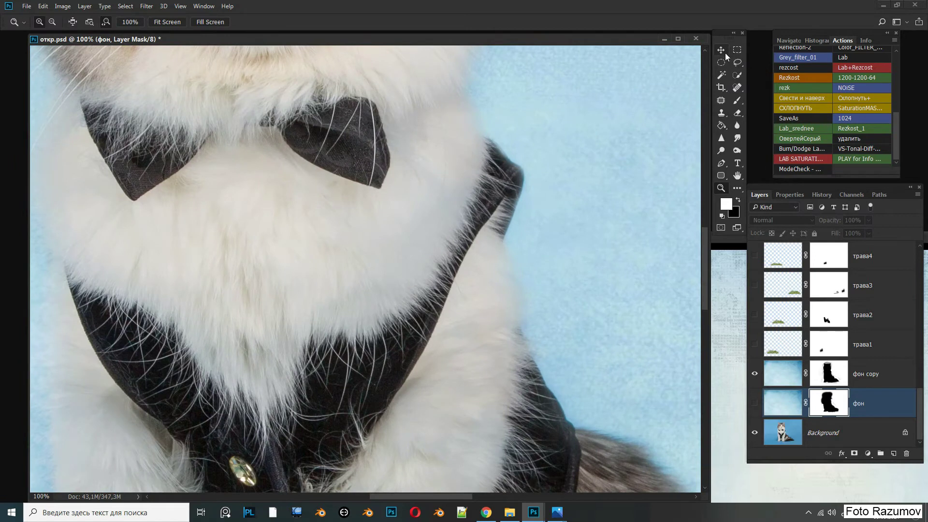
{"action": "left_click", "coordinate": [739, 177]}
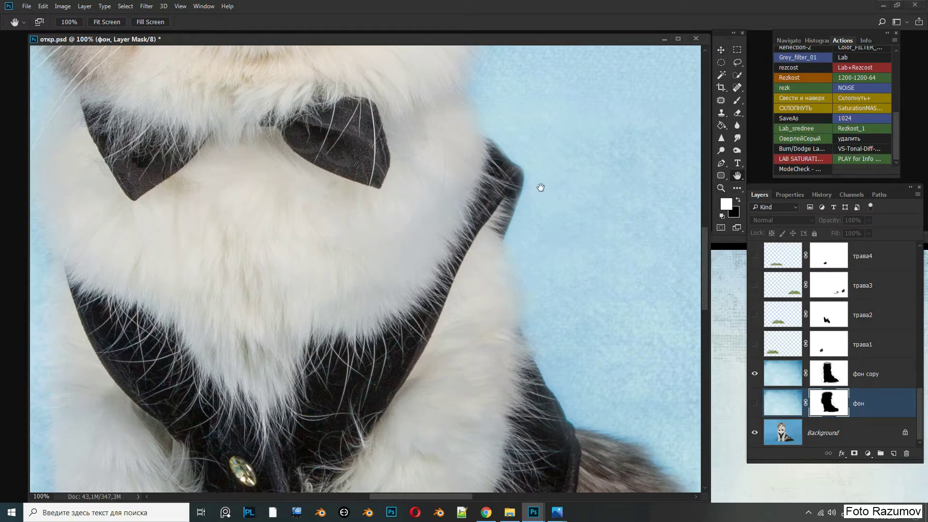
{"action": "left_click_drag", "start_coordinate": [435, 189], "coordinate": [570, 374]}
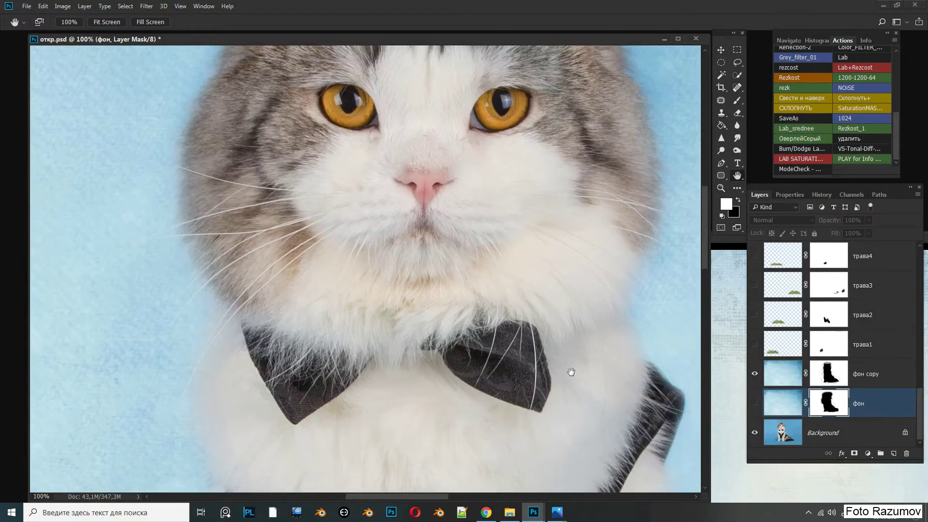
Step: Inspect the cat's face, bow tie, chest and brooch at 100%, then fit the image on screen
{"action": "left_click_drag", "start_coordinate": [404, 200], "coordinate": [353, 315]}
{"action": "left_click_drag", "start_coordinate": [411, 169], "coordinate": [365, 270]}
{"action": "mouse_move", "coordinate": [417, 197]}
{"action": "left_mouse_down"}
{"action": "mouse_move", "coordinate": [431, 237]}
{"action": "mouse_move", "coordinate": [411, 108]}
{"action": "left_mouse_up"}
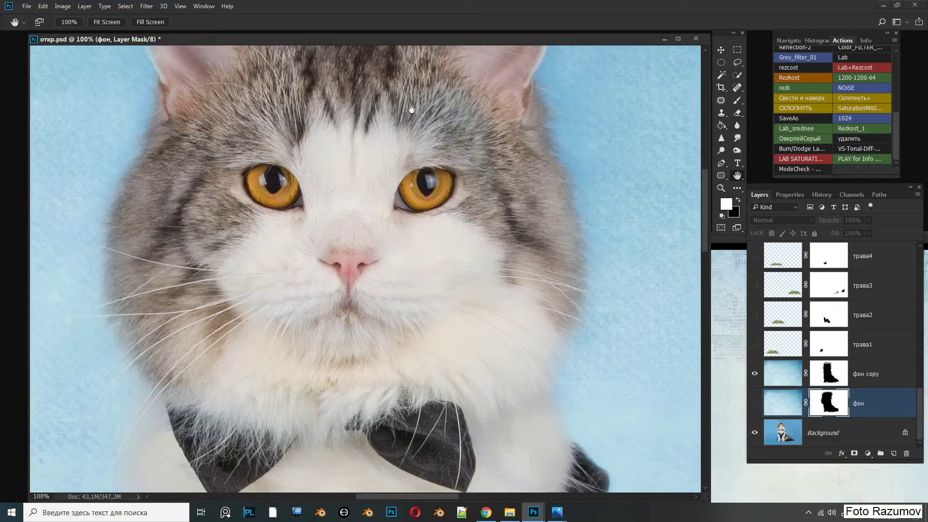
{"action": "left_click_drag", "start_coordinate": [437, 218], "coordinate": [421, 143]}
{"action": "mouse_move", "coordinate": [415, 271]}
{"action": "left_mouse_down"}
{"action": "mouse_move", "coordinate": [411, 212]}
{"action": "mouse_move", "coordinate": [575, 140]}
{"action": "left_mouse_up"}
{"action": "left_click_drag", "start_coordinate": [532, 242], "coordinate": [387, 221]}
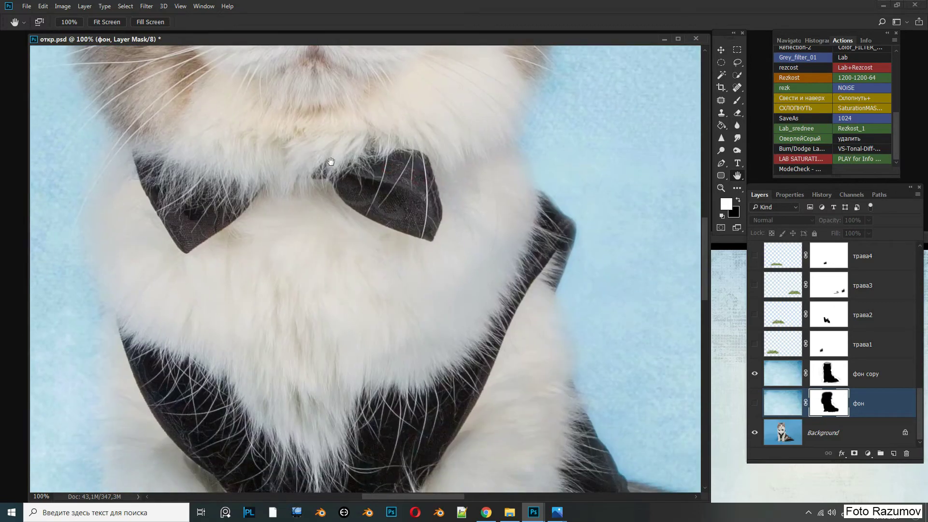
{"action": "left_click_drag", "start_coordinate": [385, 257], "coordinate": [389, 188]}
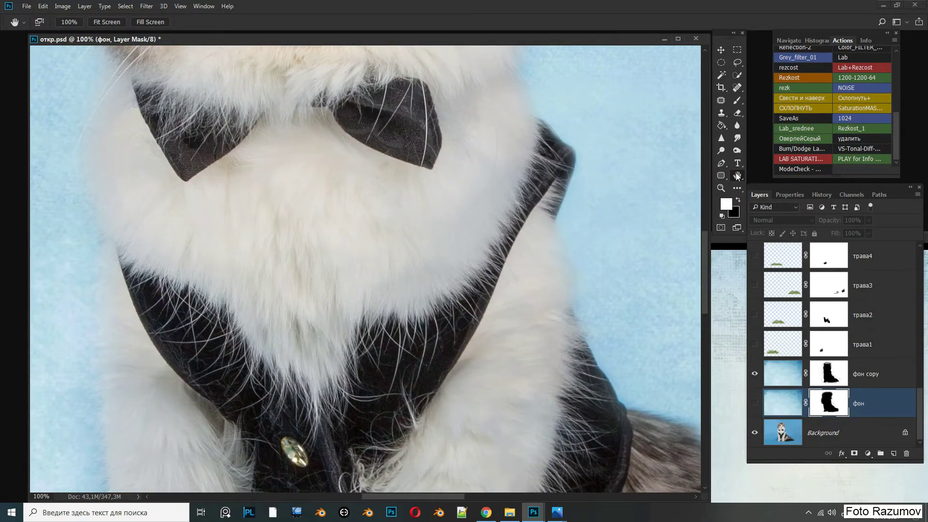
{"action": "double_click", "coordinate": [737, 176]}
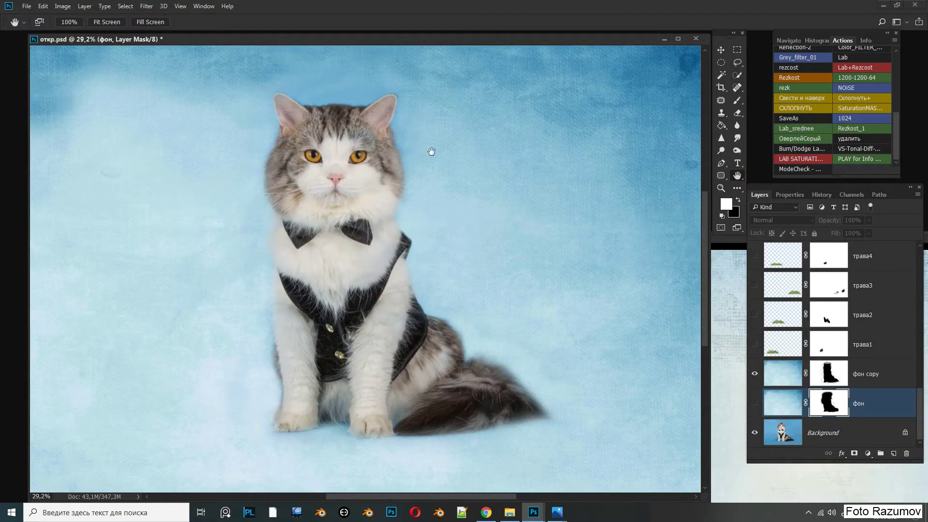
Step: Show the трава1 and трава2 grass layers and make трава2 active
{"action": "left_click", "coordinate": [755, 344]}
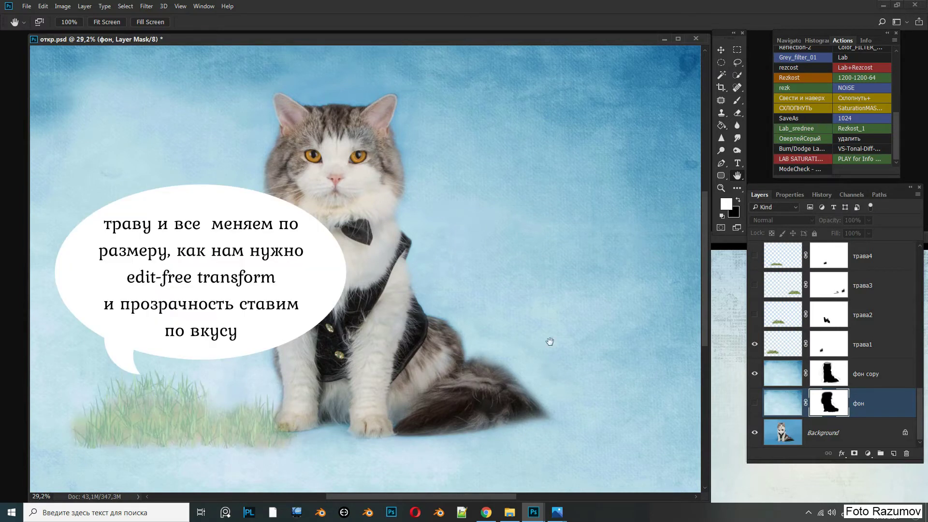
{"action": "left_click", "coordinate": [755, 316]}
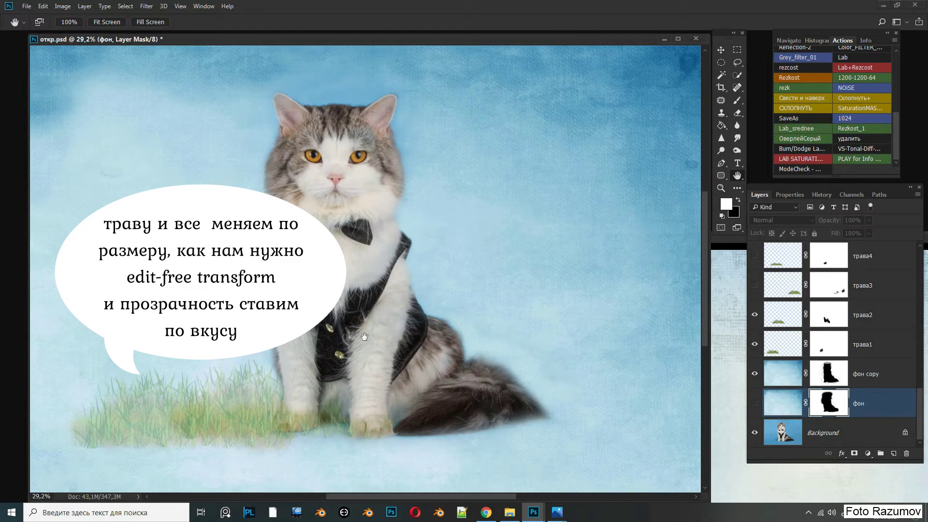
{"action": "left_click", "coordinate": [884, 319]}
{"action": "left_click_drag", "start_coordinate": [920, 405], "coordinate": [920, 364]}
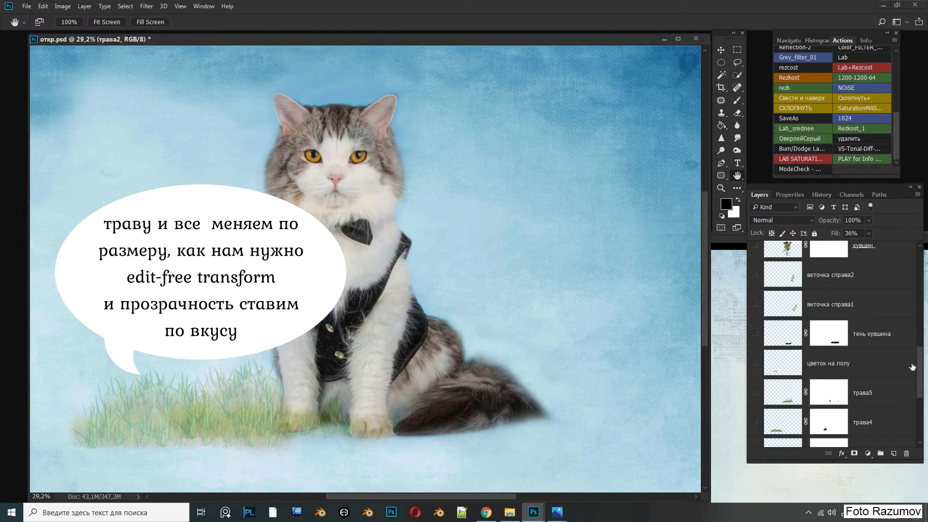
{"action": "left_click_drag", "start_coordinate": [919, 364], "coordinate": [919, 401]}
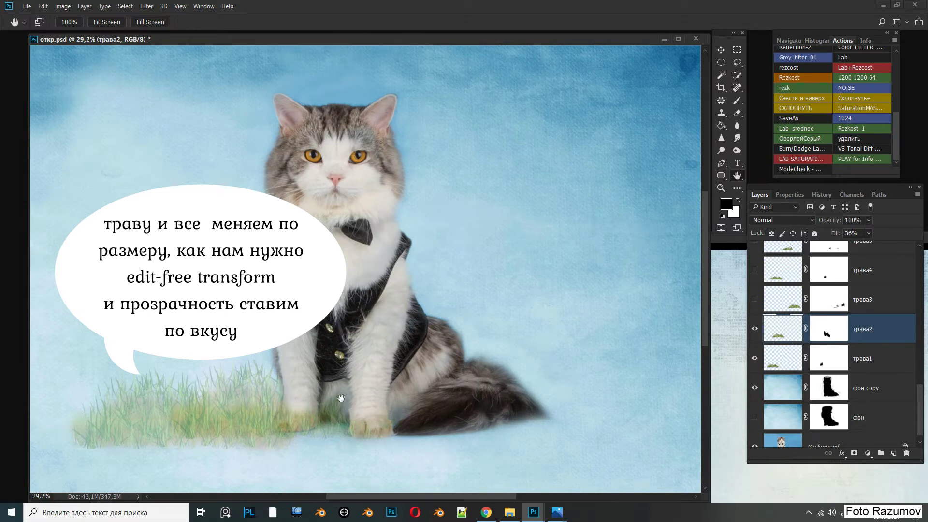
Step: Show трава3, трава4, трава5 and the цветок на полу floor flower layer
{"action": "left_click", "coordinate": [755, 300]}
{"action": "left_click", "coordinate": [754, 270]}
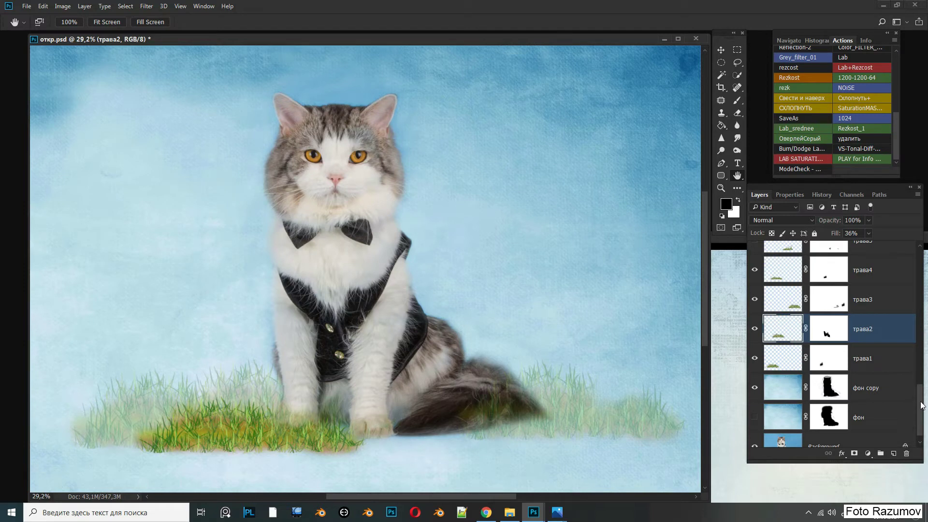
{"action": "scroll", "coordinate": [851, 382], "scroll_direction": "up", "scroll_amount": 1}
{"action": "scroll", "coordinate": [801, 365], "scroll_direction": "up", "scroll_amount": 2}
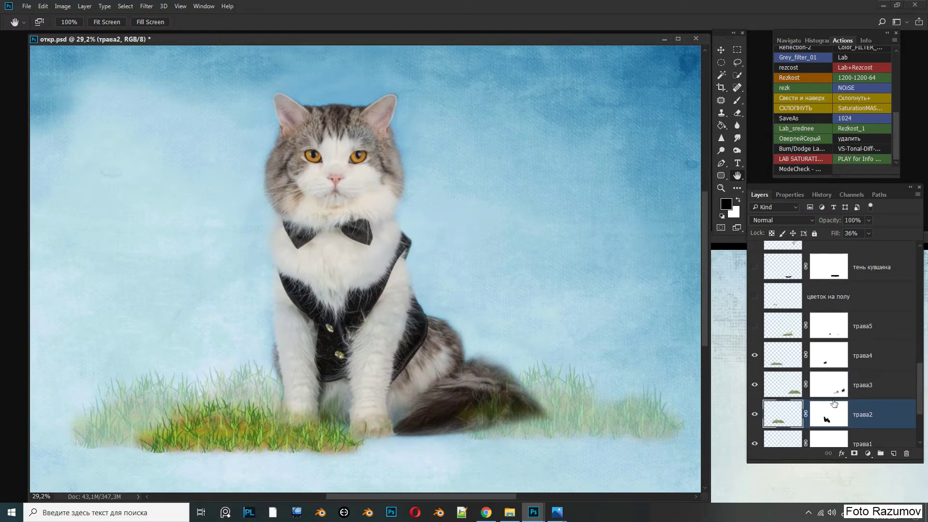
{"action": "left_click_drag", "start_coordinate": [755, 326], "coordinate": [755, 296]}
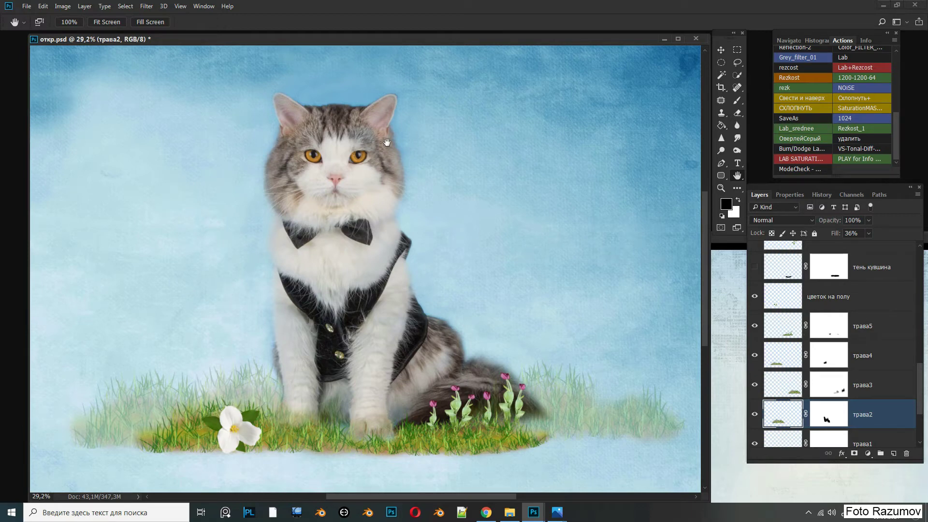
Step: Preview the jug shadow, hide it again, and show both leafy branches right of the cat
{"action": "left_click", "coordinate": [43, 6]}
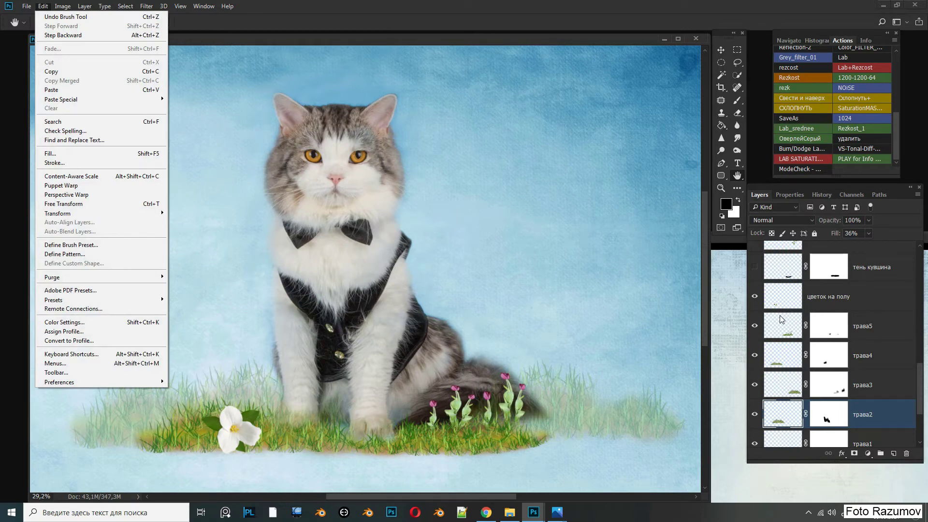
{"action": "left_click", "coordinate": [755, 268]}
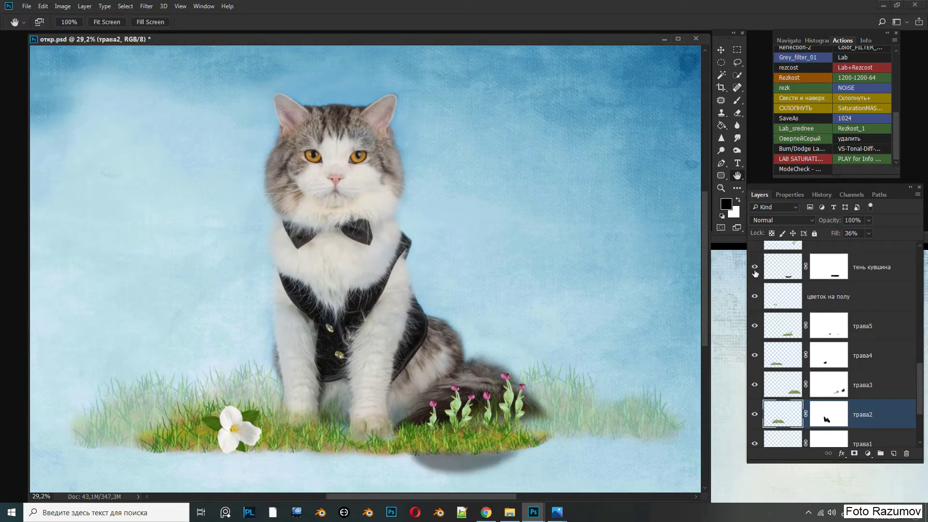
{"action": "key", "text": "ctrl+z"}
{"action": "left_click_drag", "start_coordinate": [917, 394], "coordinate": [916, 367]}
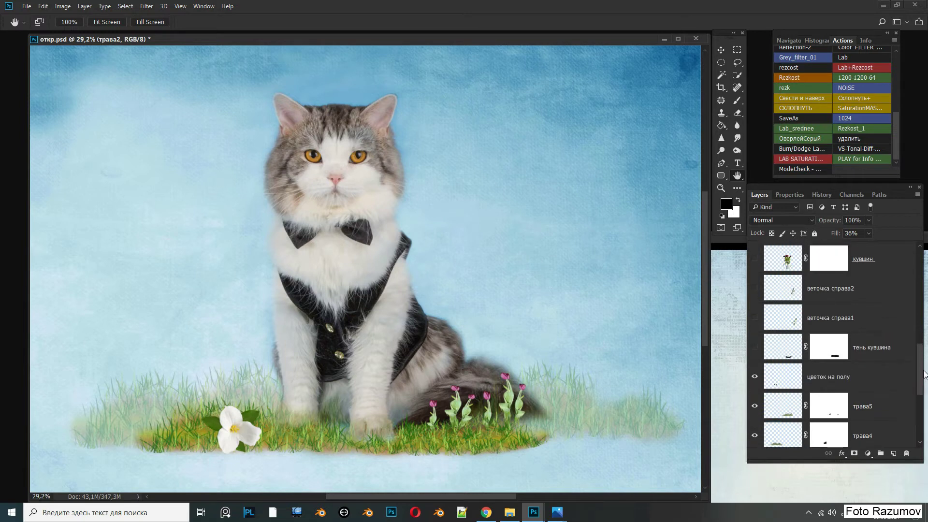
{"action": "left_click", "coordinate": [755, 316]}
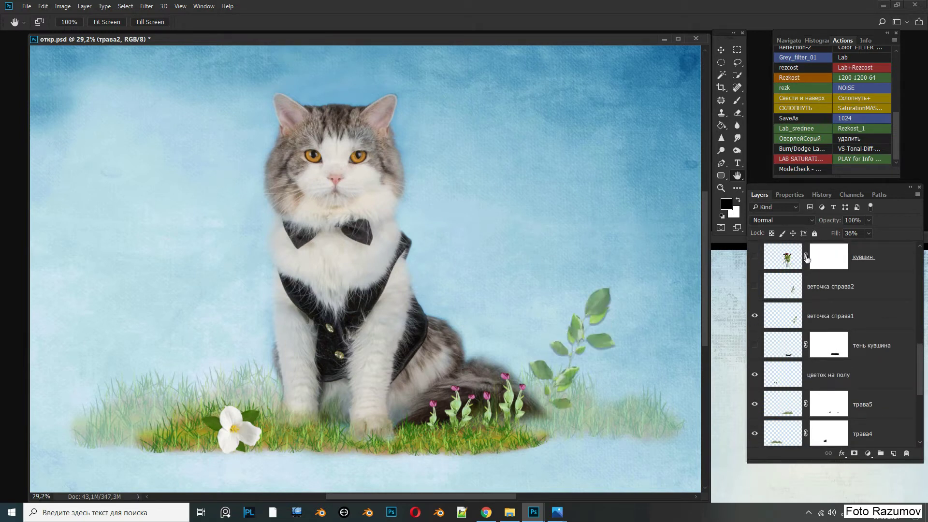
{"action": "left_click", "coordinate": [755, 287]}
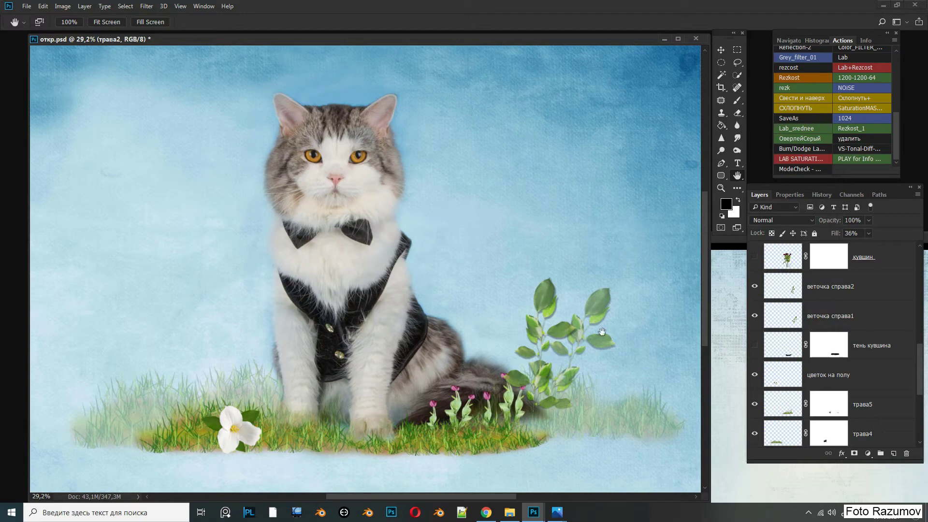
Step: Show the tulip watering can, the white floor flower, the left branch and the large white 8
{"action": "left_click", "coordinate": [828, 297]}
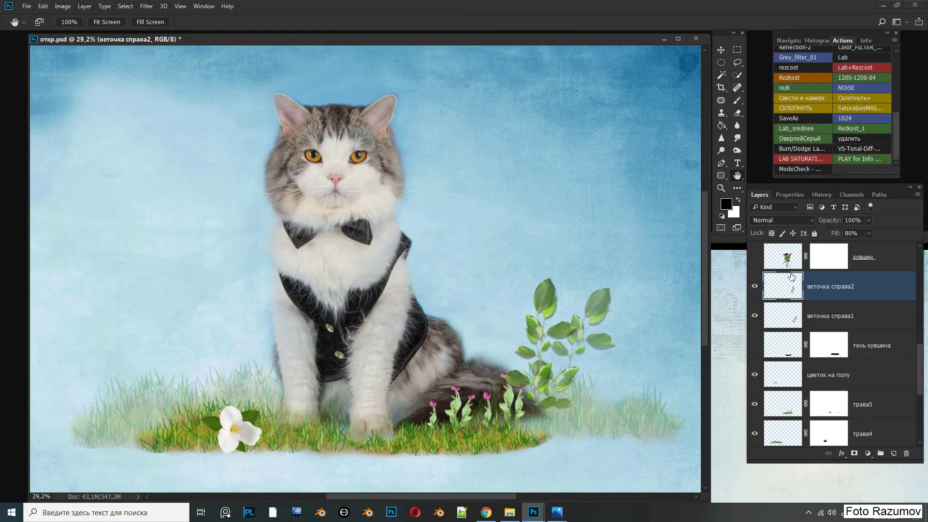
{"action": "left_click", "coordinate": [755, 257]}
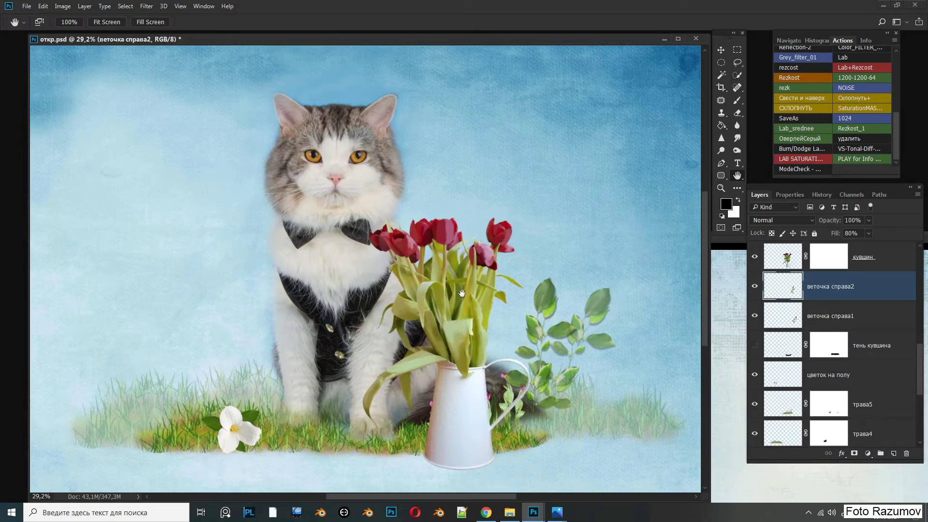
{"action": "scroll", "coordinate": [755, 353], "scroll_direction": "up", "scroll_amount": 5}
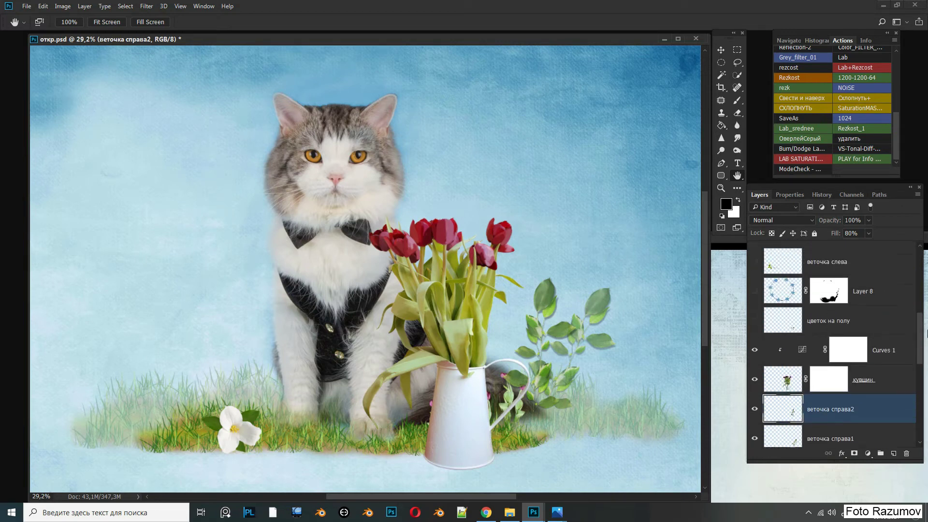
{"action": "left_click", "coordinate": [755, 346]}
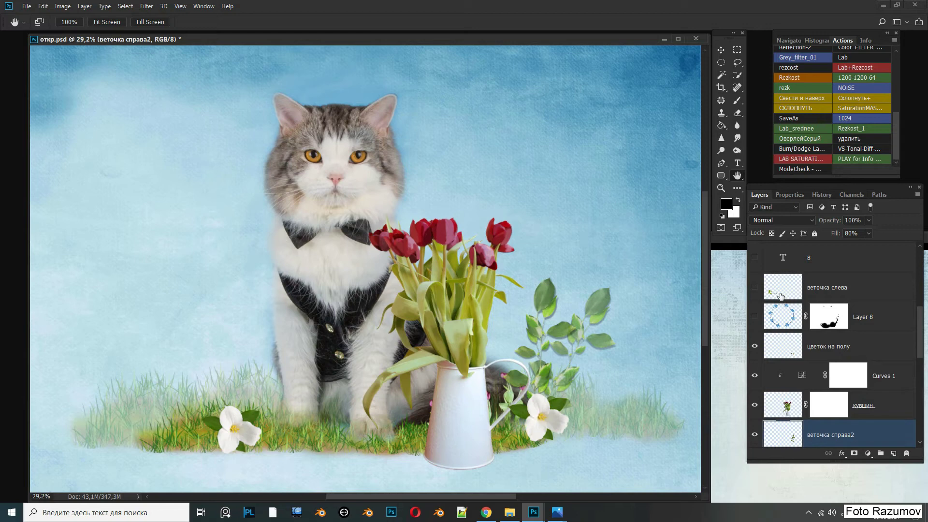
{"action": "scroll", "coordinate": [915, 332], "scroll_direction": "up", "scroll_amount": 1}
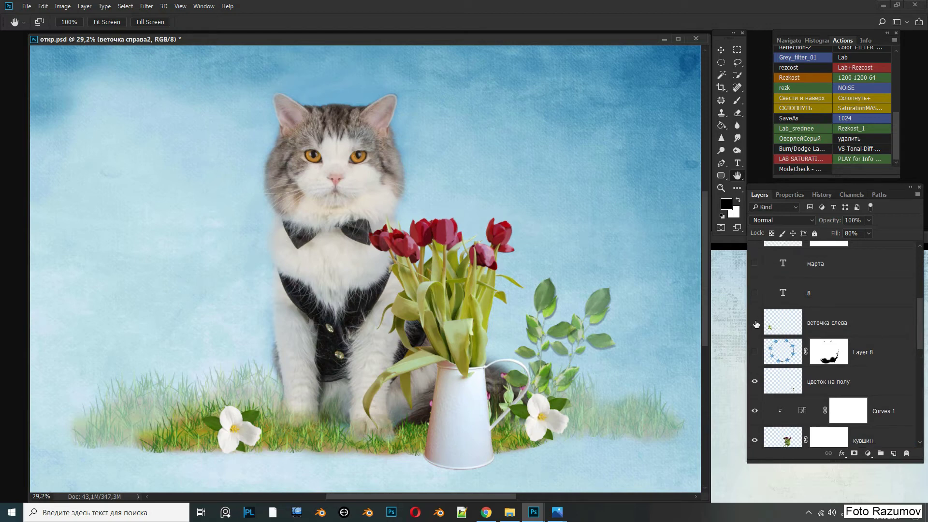
{"action": "left_click", "coordinate": [755, 323]}
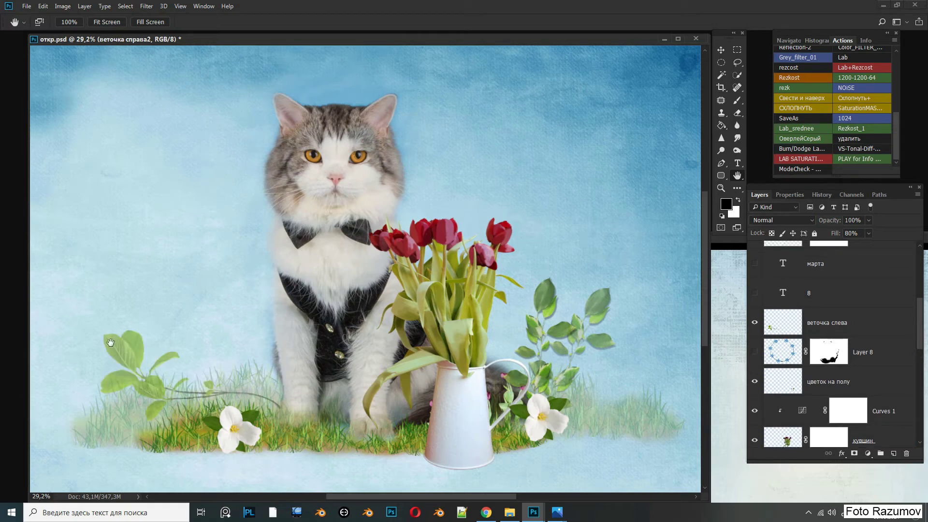
{"action": "left_click", "coordinate": [755, 293]}
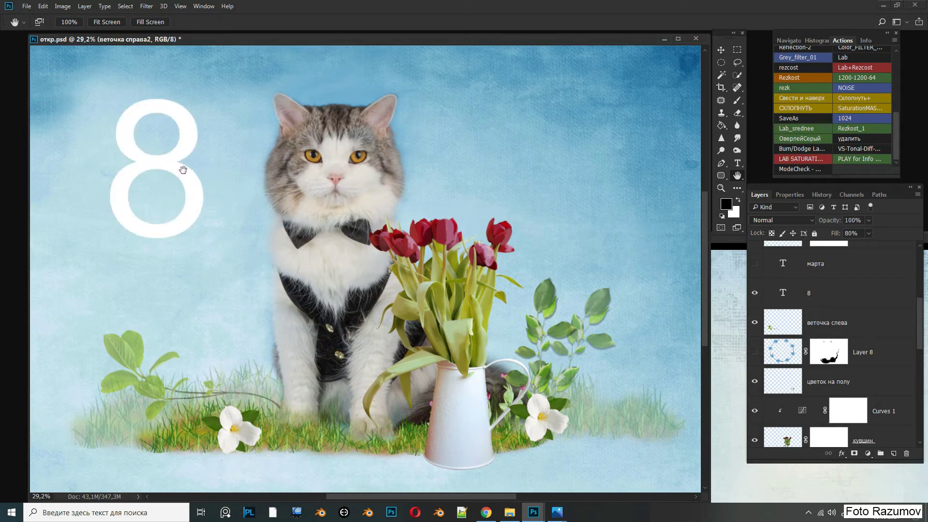
Step: Cancel Free Transform and reveal the марта text layer beside the large white 8
{"action": "left_click", "coordinate": [43, 6]}
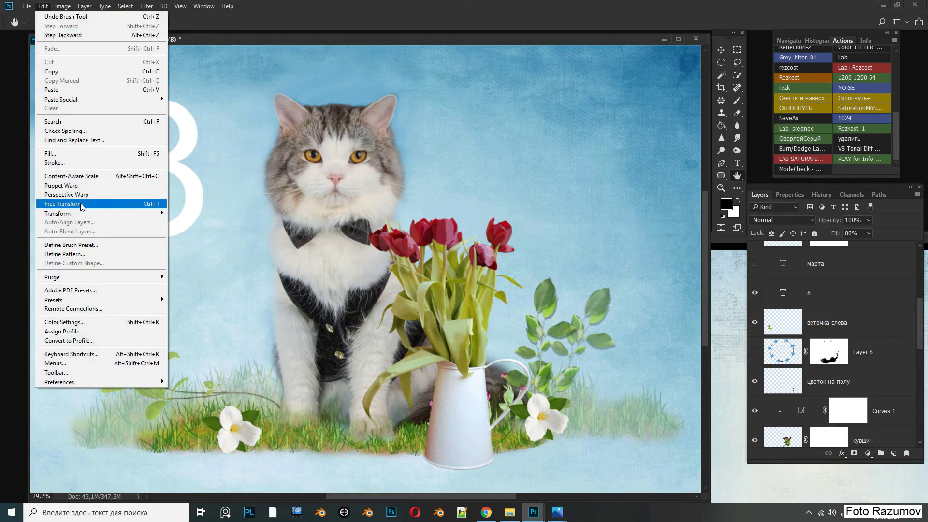
{"action": "left_click", "coordinate": [238, 41]}
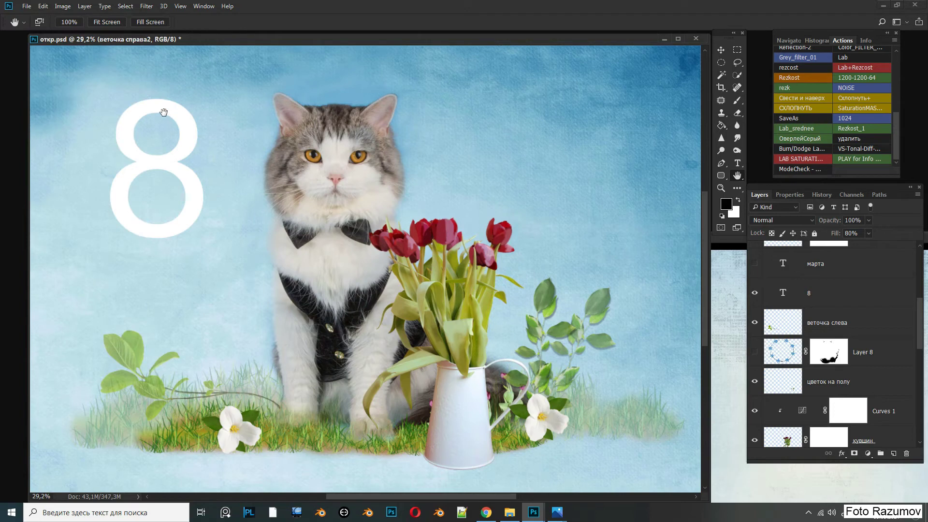
{"action": "left_click", "coordinate": [755, 264]}
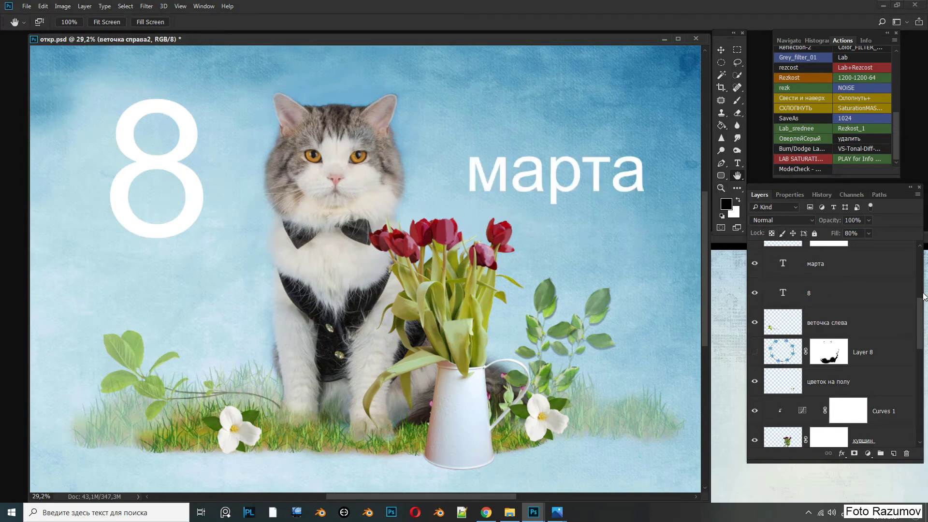
{"action": "left_click_drag", "start_coordinate": [919, 313], "coordinate": [925, 296]}
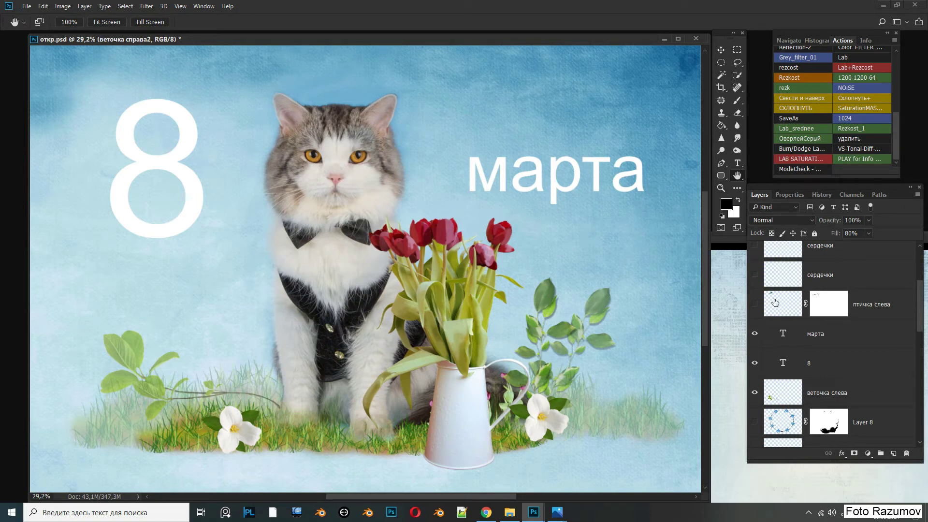
{"action": "scroll", "coordinate": [918, 319], "scroll_direction": "up", "scroll_amount": 1}
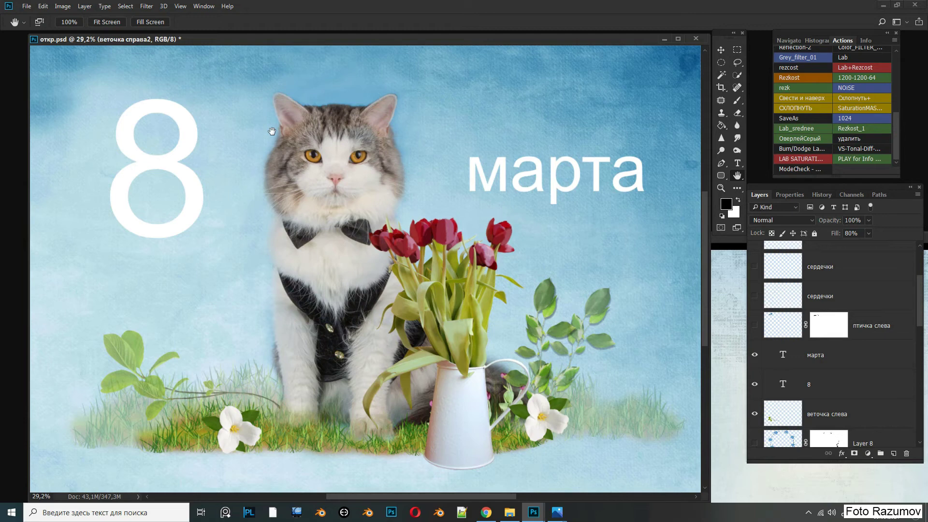
Step: Show the three translucent heart layers and the blue bird near марта
{"action": "left_click", "coordinate": [755, 296]}
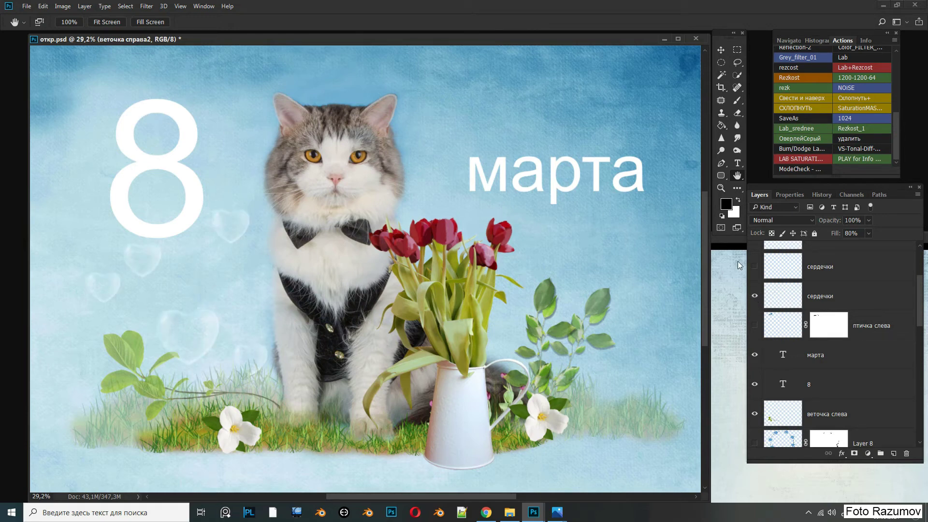
{"action": "left_click", "coordinate": [755, 266]}
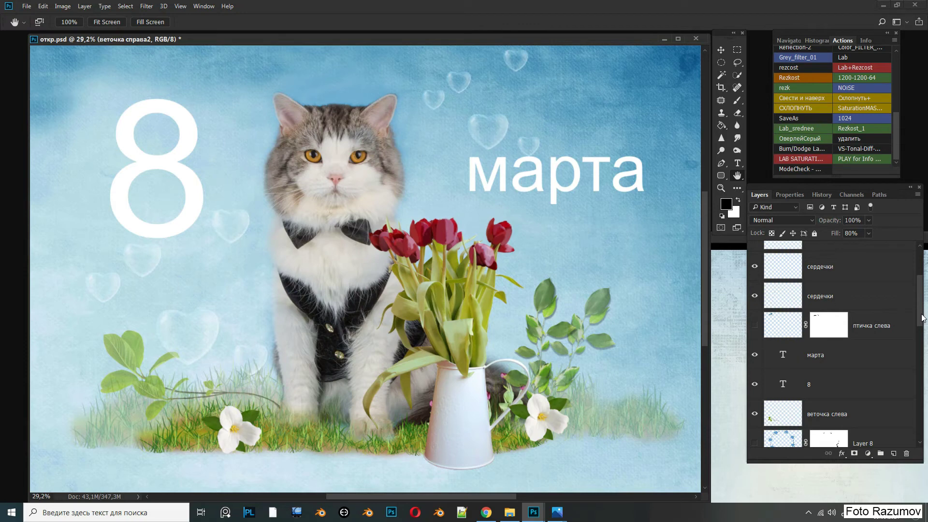
{"action": "scroll", "coordinate": [920, 312], "scroll_direction": "up", "scroll_amount": 2}
{"action": "left_click", "coordinate": [754, 293]}
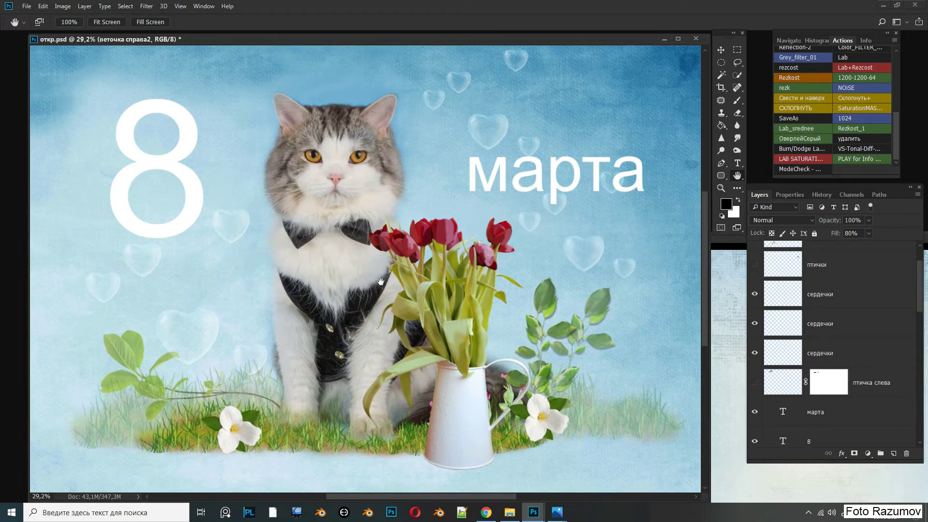
{"action": "left_click", "coordinate": [755, 265]}
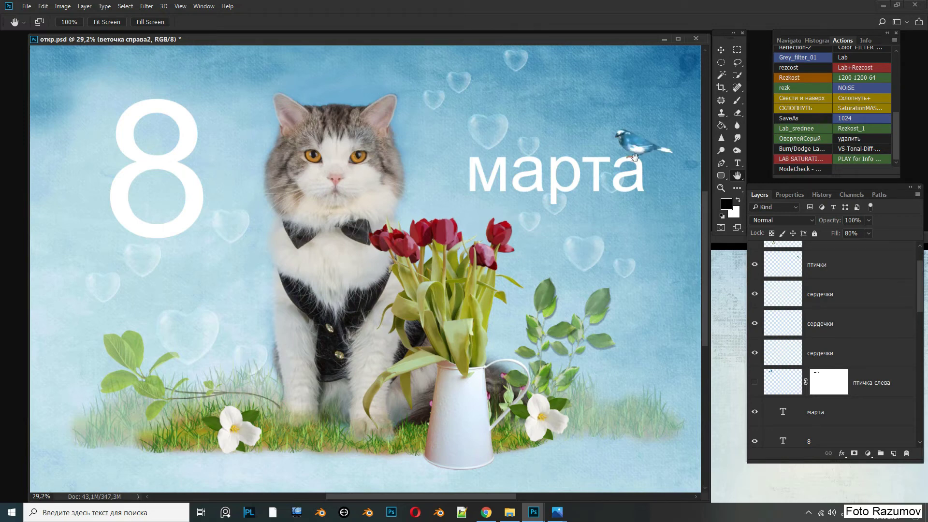
Step: Show the white flower on the grass and the blue bird perched on the 8
{"action": "left_click_drag", "start_coordinate": [920, 287], "coordinate": [919, 275]}
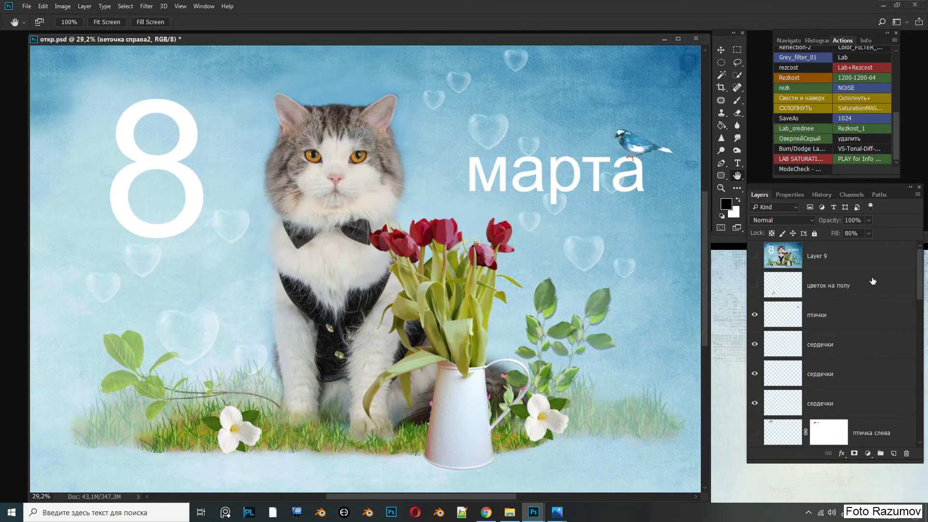
{"action": "left_click", "coordinate": [756, 286]}
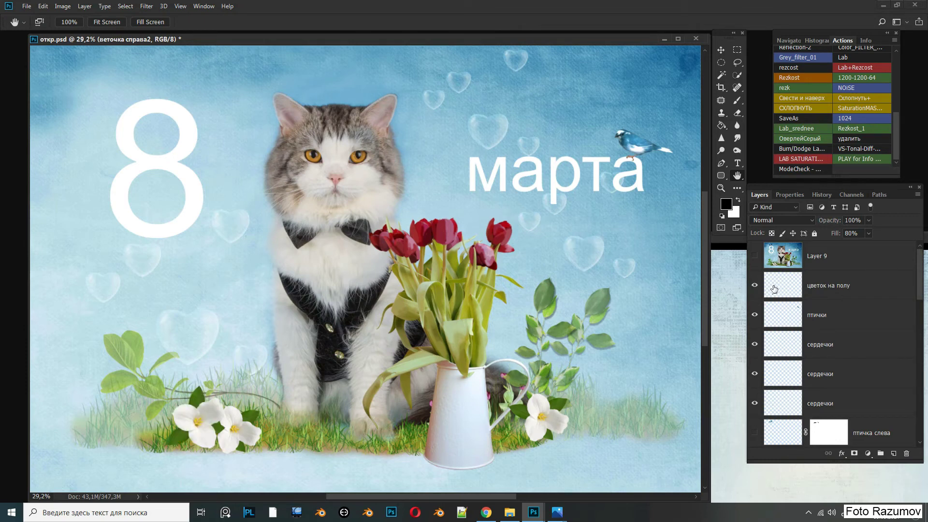
{"action": "left_click", "coordinate": [755, 286]}
{"action": "left_click_drag", "start_coordinate": [918, 295], "coordinate": [919, 324]}
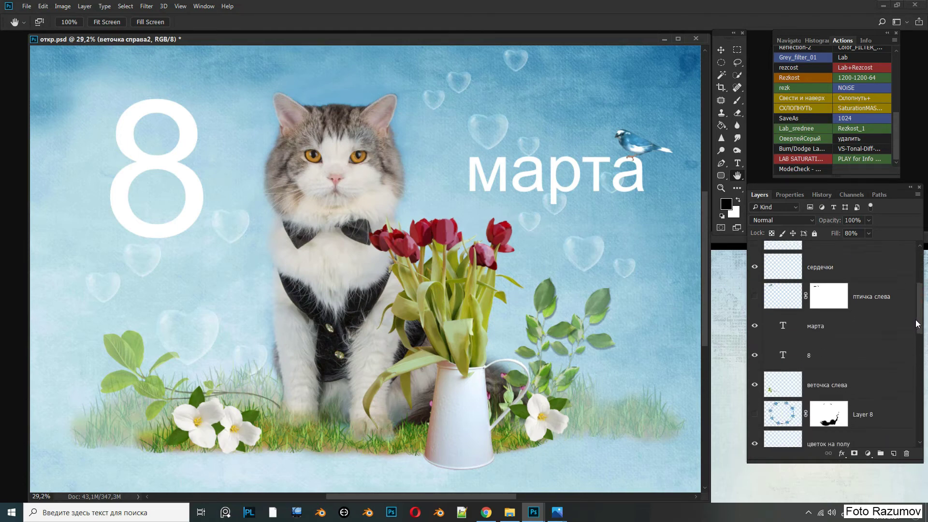
{"action": "left_click", "coordinate": [755, 296]}
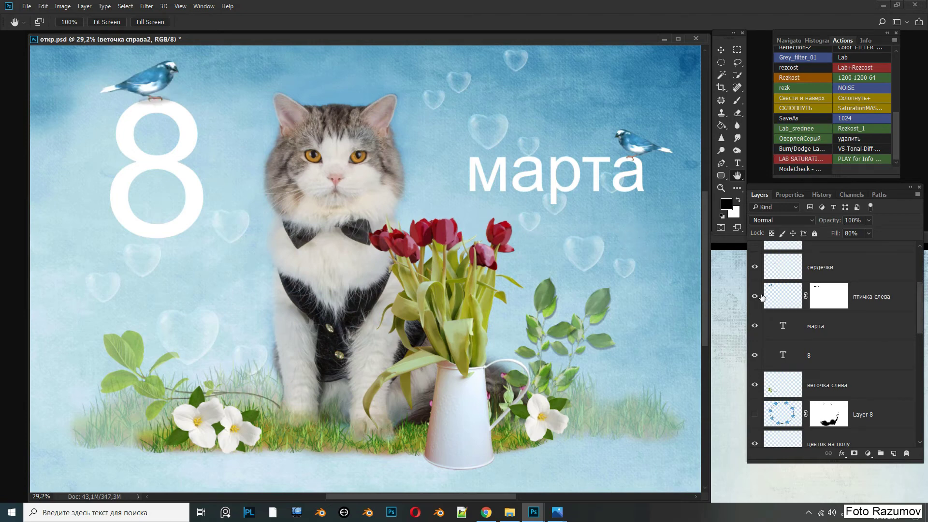
{"action": "left_click_drag", "start_coordinate": [920, 318], "coordinate": [920, 330]}
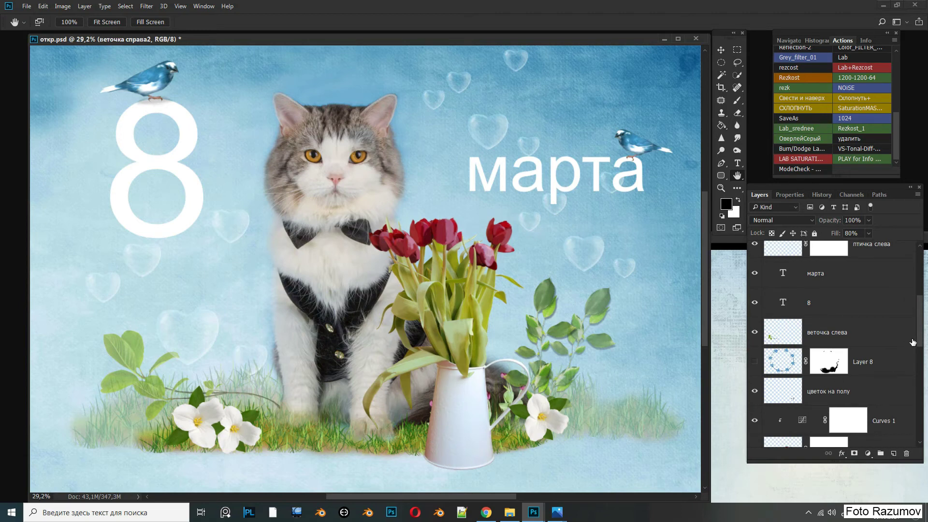
{"action": "left_click_drag", "start_coordinate": [916, 334], "coordinate": [921, 379]}
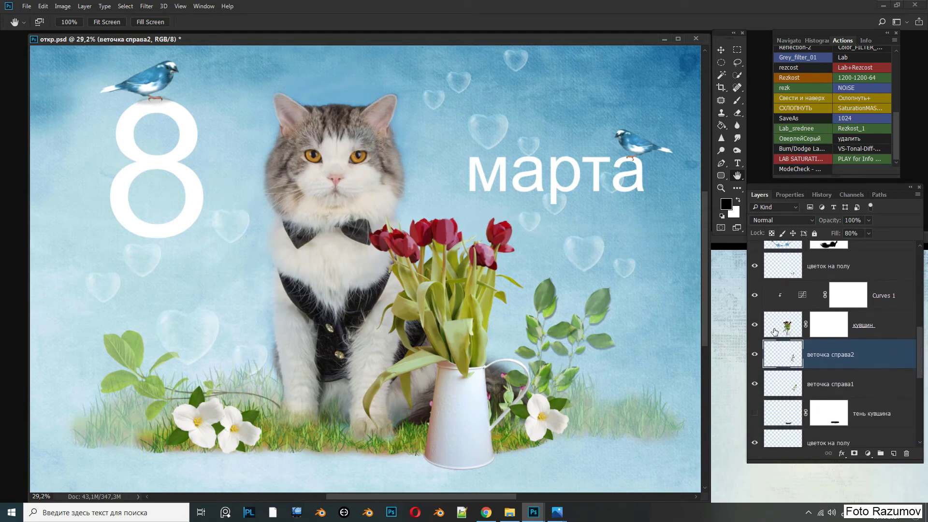
Step: Move тень кувшина between кувшин and веточка справа2 and turn its visibility on
{"action": "left_click_drag", "start_coordinate": [779, 413], "coordinate": [787, 340]}
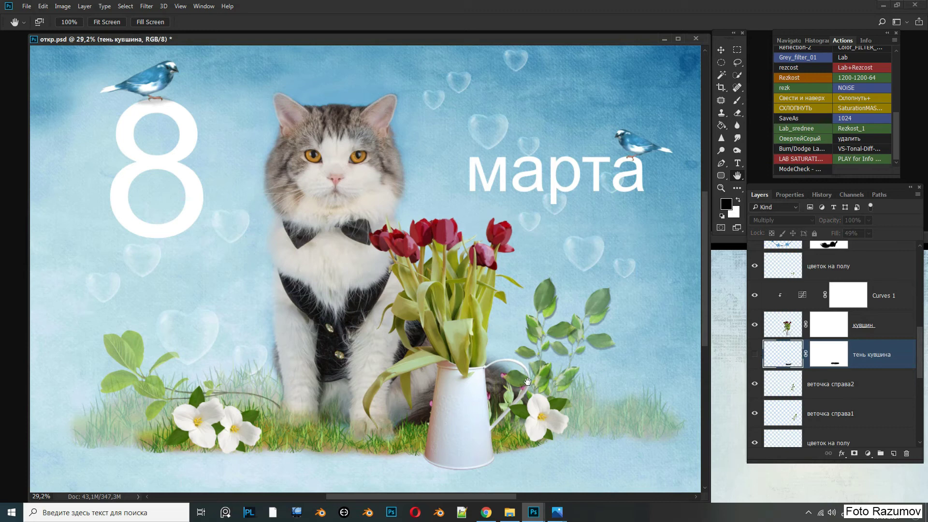
{"action": "left_click", "coordinate": [754, 355]}
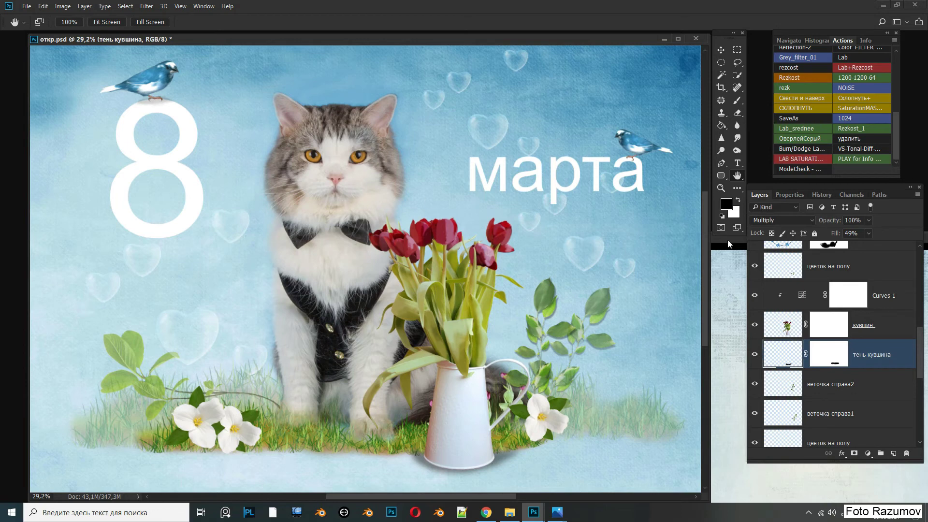
{"action": "left_click_drag", "start_coordinate": [922, 345], "coordinate": [927, 285]}
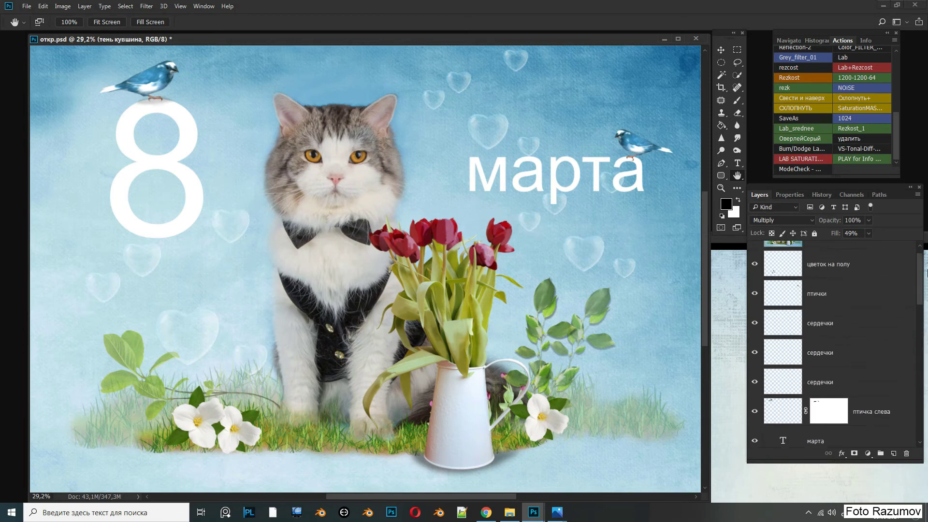
Step: Inspect the cat's face at 100%, fit the card to screen, and run the СХЛОПНУТЬ flatten action
{"action": "double_click", "coordinate": [721, 189]}
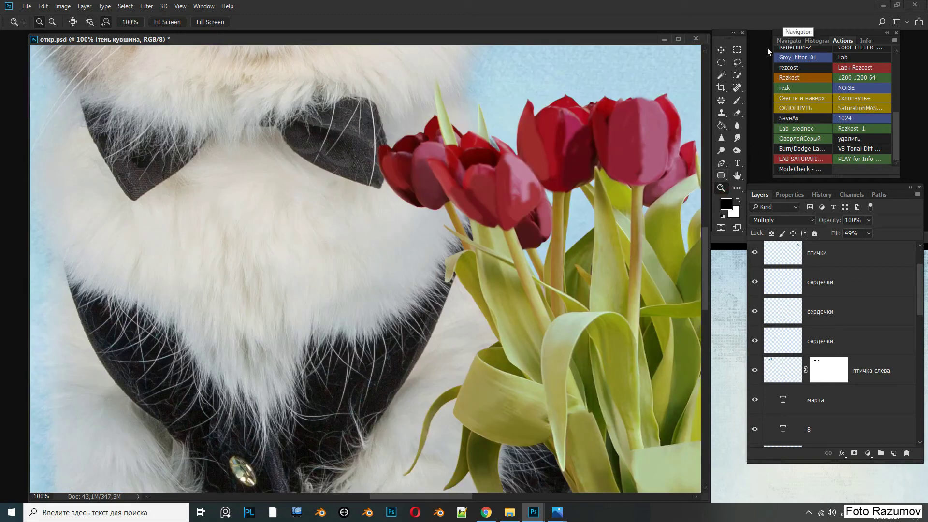
{"action": "mouse_move", "coordinate": [585, 148]}
{"action": "left_mouse_down"}
{"action": "mouse_move", "coordinate": [525, 141]}
{"action": "mouse_move", "coordinate": [441, 269]}
{"action": "mouse_move", "coordinate": [492, 183]}
{"action": "mouse_move", "coordinate": [513, 202]}
{"action": "left_mouse_up"}
{"action": "mouse_move", "coordinate": [445, 62]}
{"action": "left_mouse_down"}
{"action": "mouse_move", "coordinate": [601, 276]}
{"action": "mouse_move", "coordinate": [580, 238]}
{"action": "left_mouse_up"}
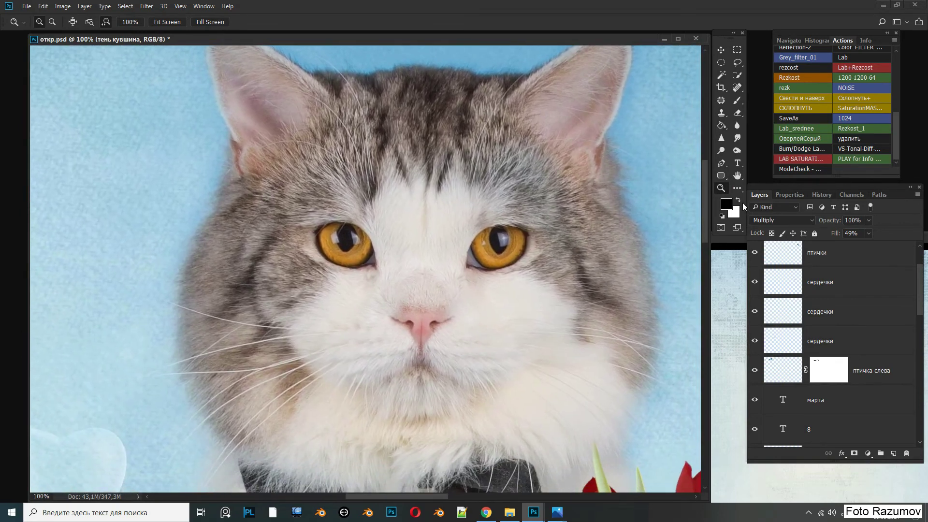
{"action": "double_click", "coordinate": [738, 175]}
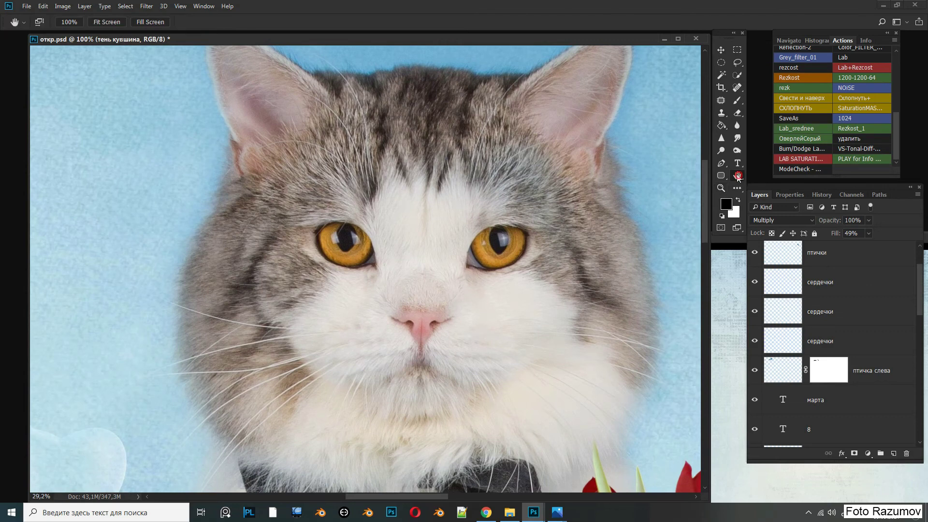
{"action": "left_click", "coordinate": [810, 109]}
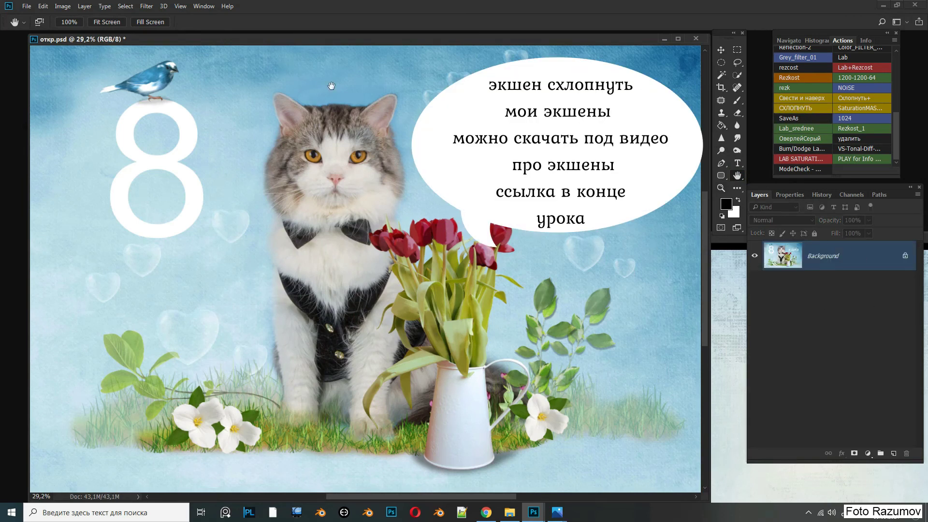
{"action": "left_click_drag", "start_coordinate": [353, 42], "coordinate": [363, 50]}
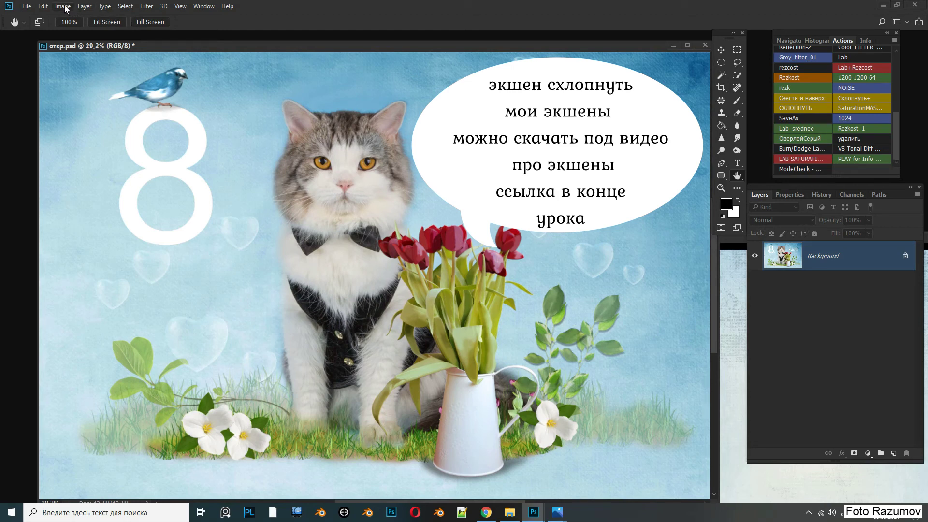
Step: Resize the image to 1500 px wide (1500 × 1000) using Nearest Neighbor resampling
{"action": "left_click", "coordinate": [63, 6]}
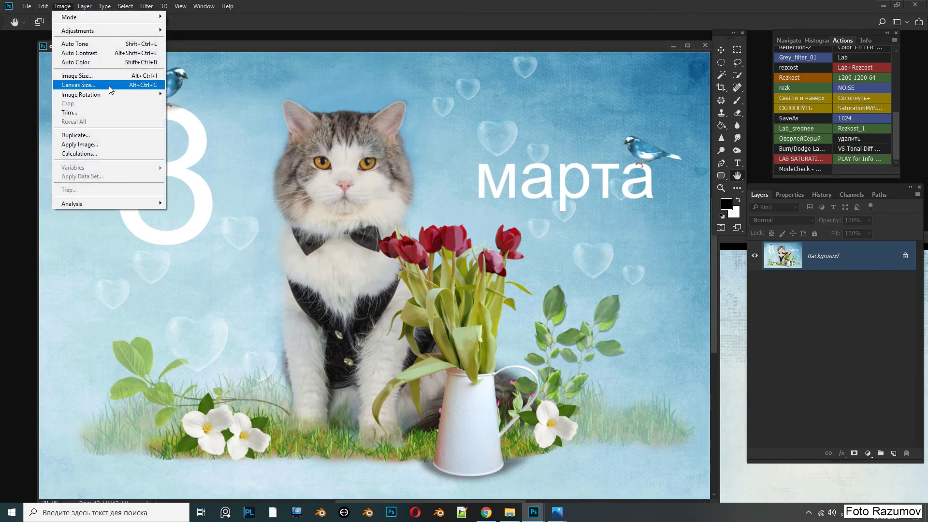
{"action": "left_click", "coordinate": [78, 76]}
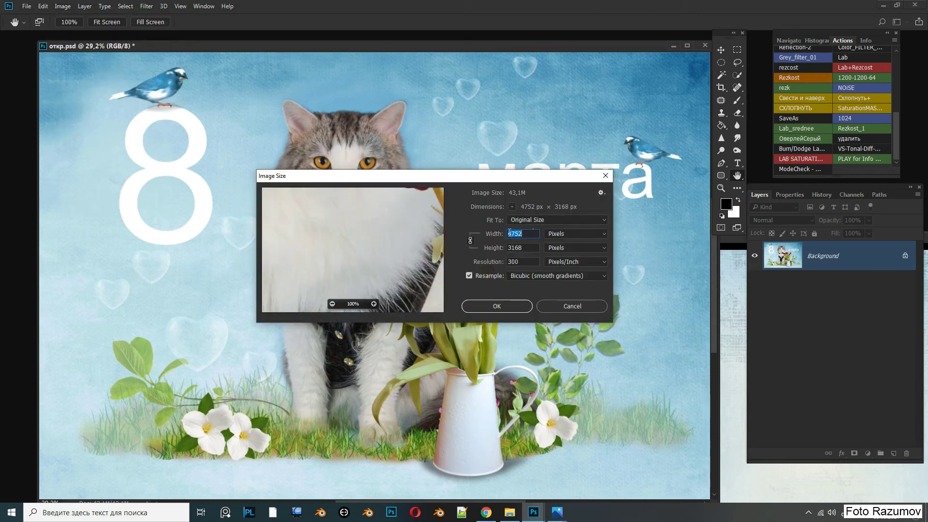
{"action": "double_click", "coordinate": [517, 234]}
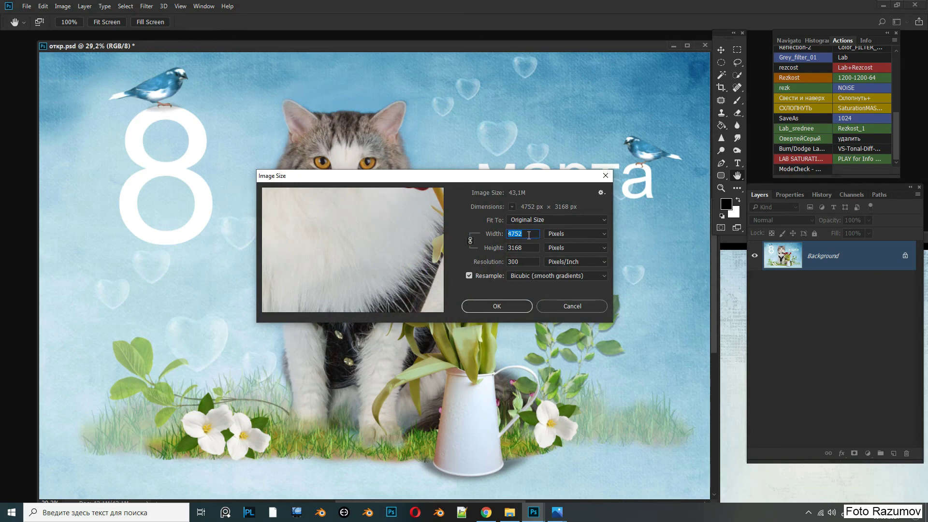
{"action": "type", "text": "15"}
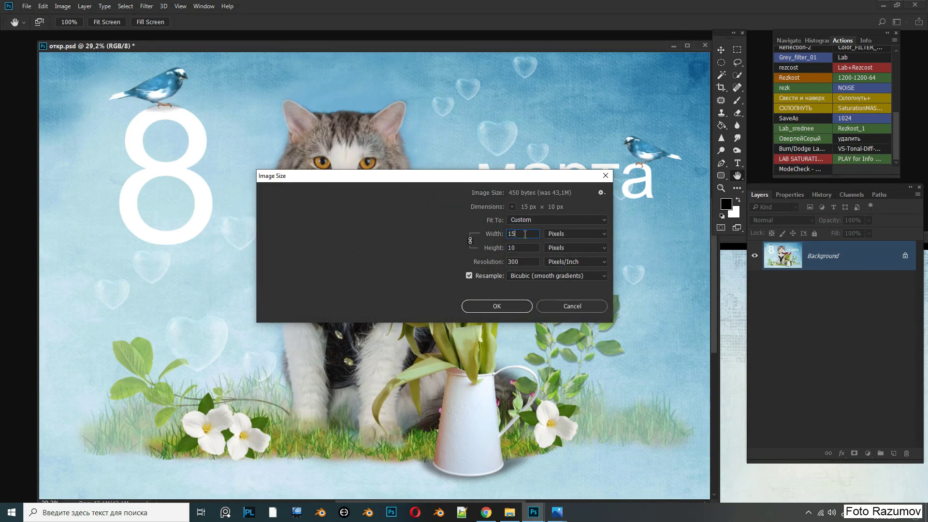
{"action": "type", "text": "00"}
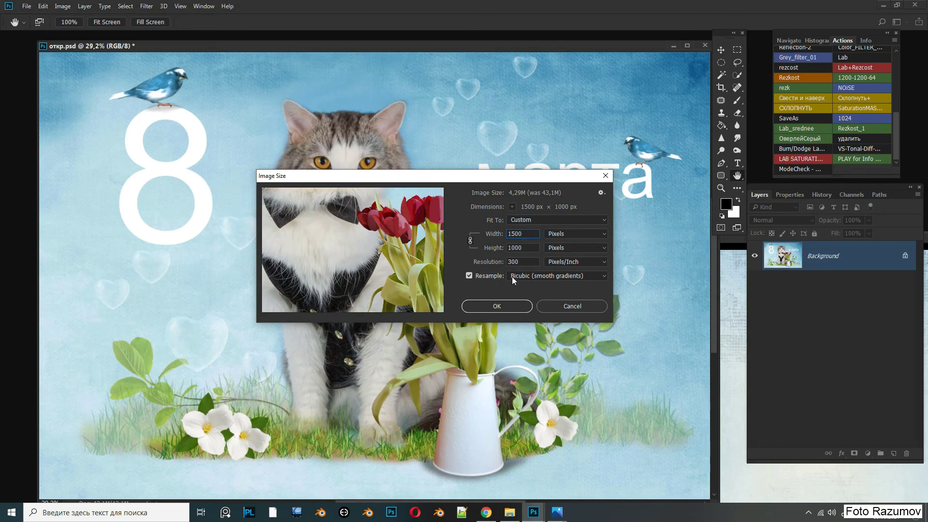
{"action": "left_click", "coordinate": [519, 278]}
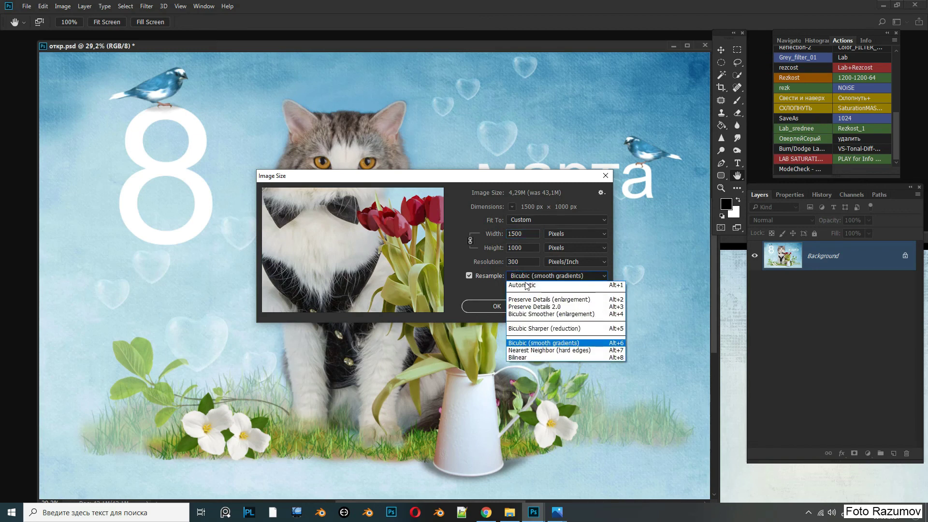
{"action": "left_click", "coordinate": [558, 349]}
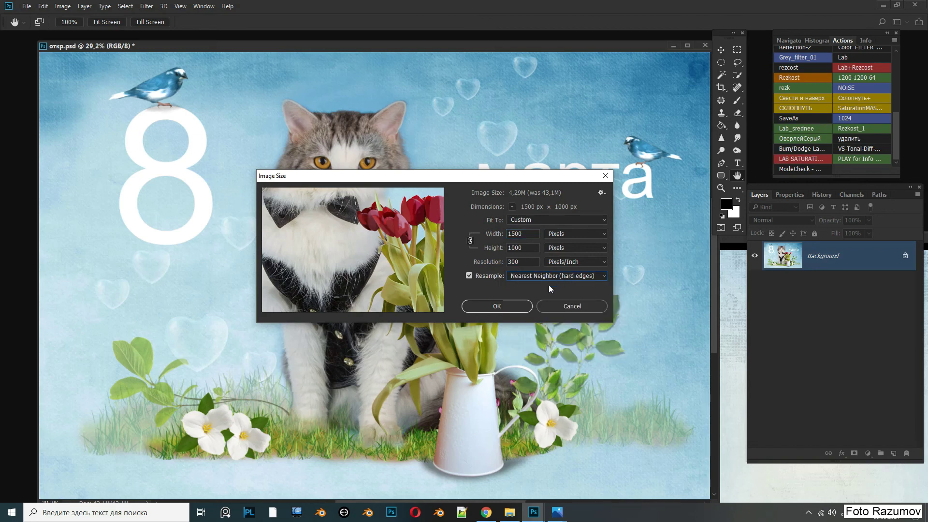
{"action": "left_click", "coordinate": [516, 306]}
{"action": "double_click", "coordinate": [721, 188]}
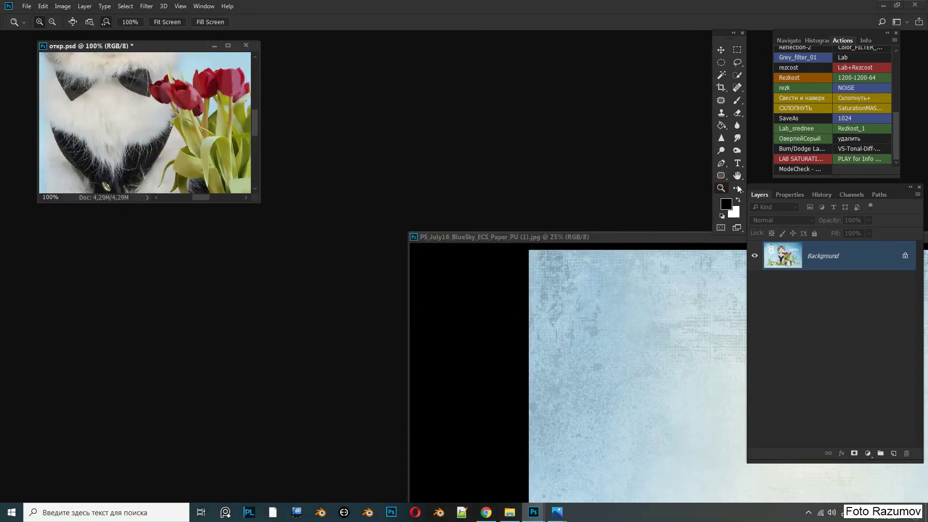
Step: Fit the resized 1500 × 1000 card to the window, then view it at 100% and scroll around
{"action": "double_click", "coordinate": [737, 176]}
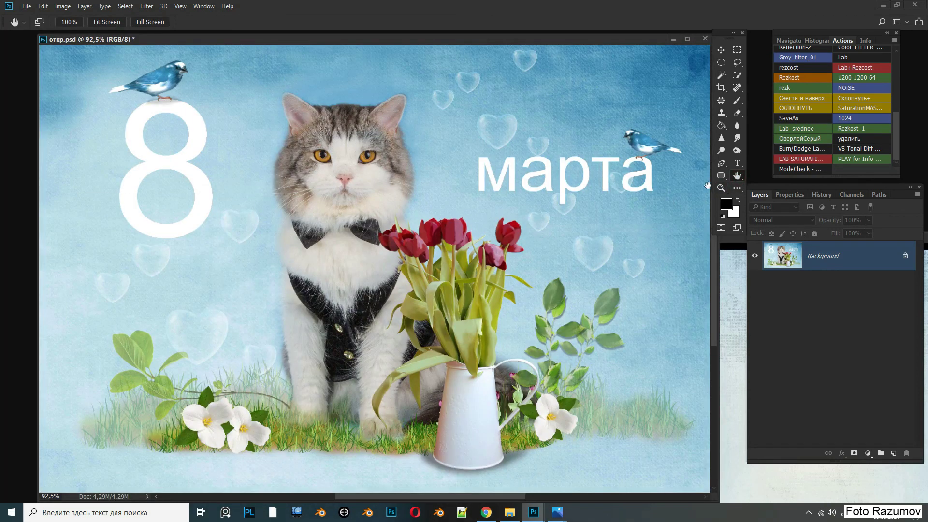
{"action": "double_click", "coordinate": [721, 188]}
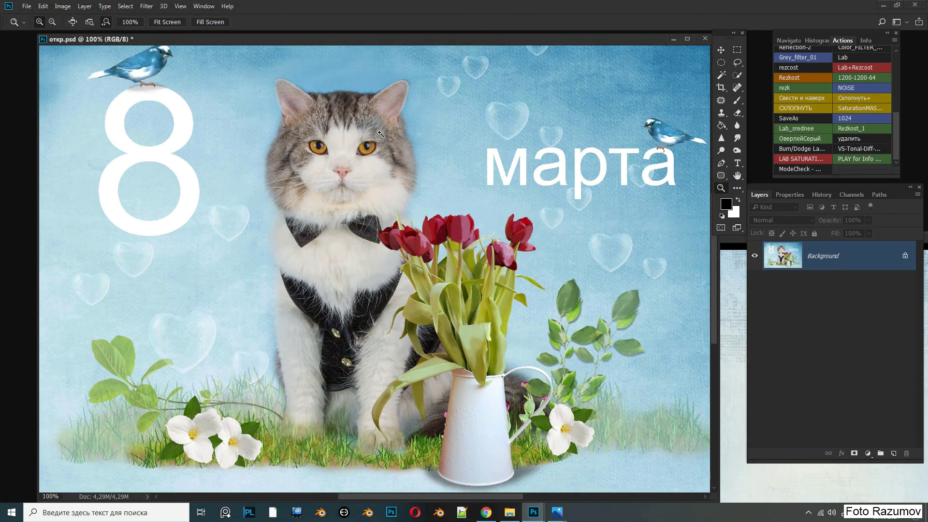
{"action": "scroll", "coordinate": [713, 248], "scroll_direction": "up", "scroll_amount": 1}
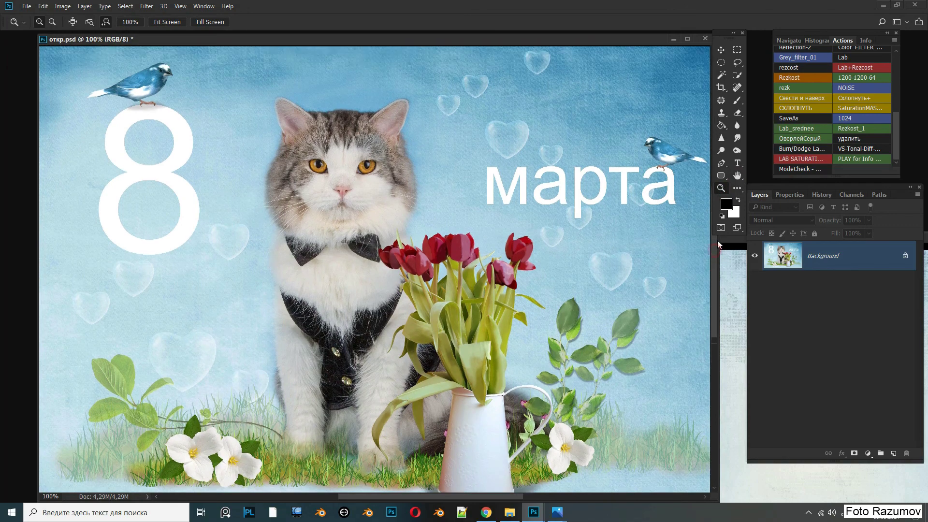
{"action": "scroll", "coordinate": [716, 249], "scroll_direction": "down", "scroll_amount": 1}
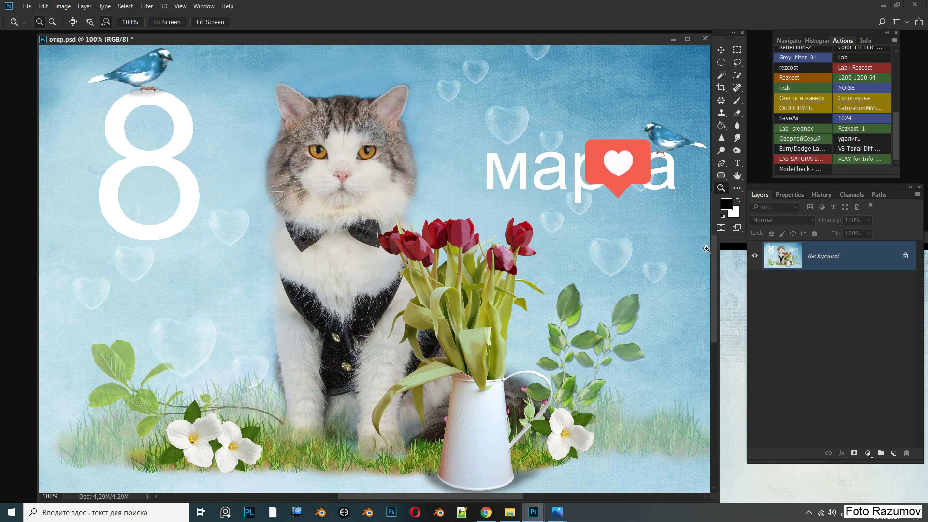
{"action": "scroll", "coordinate": [714, 256], "scroll_direction": "down", "scroll_amount": 2}
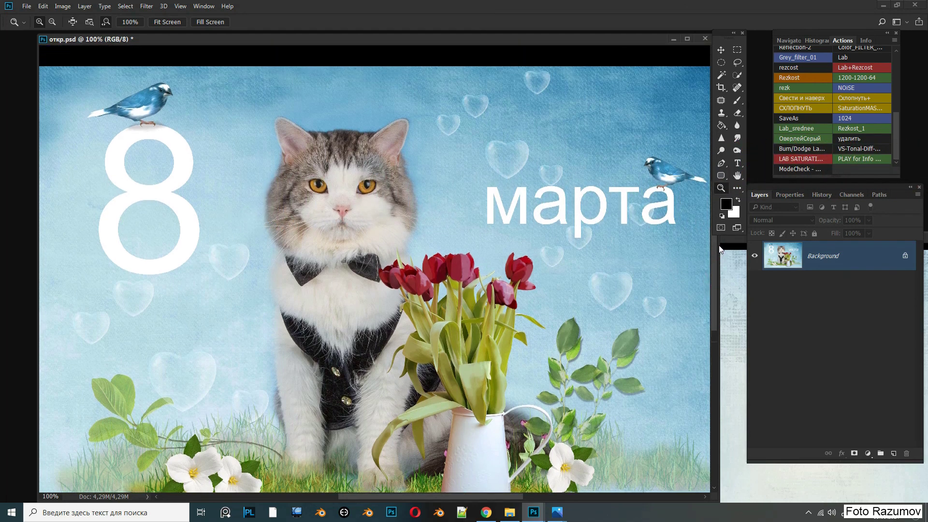